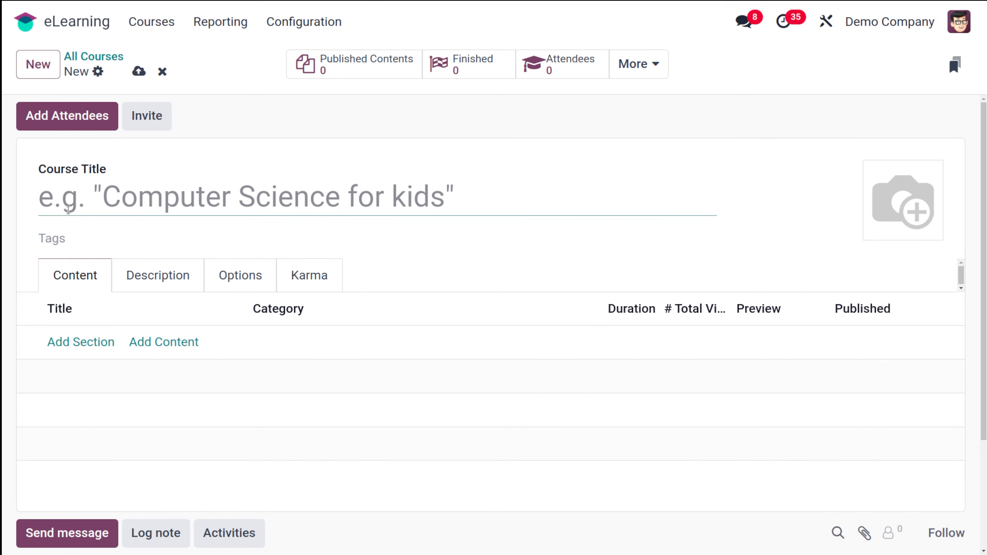
Title the course 'CS For Kids' and tag it Basic.
text(CS F)
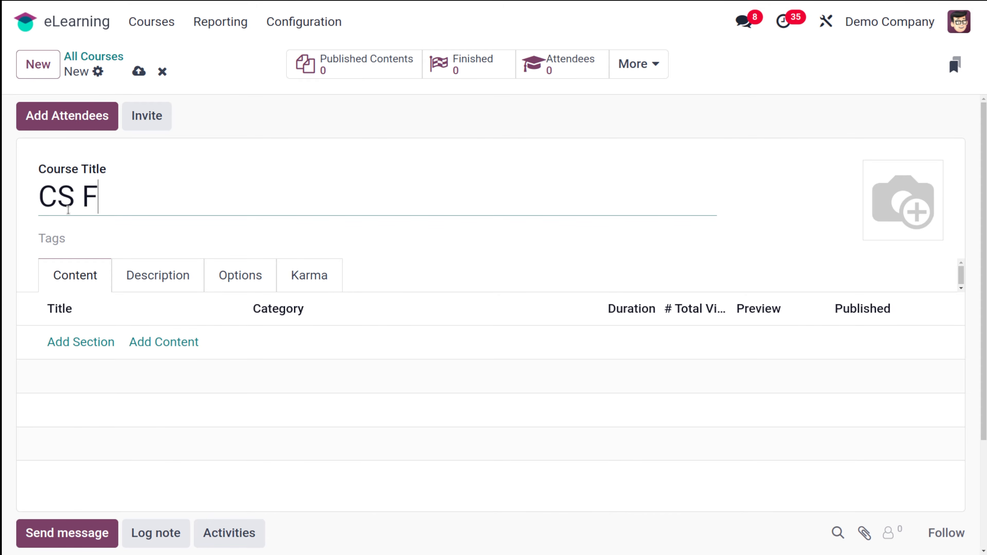
text(or Ki)
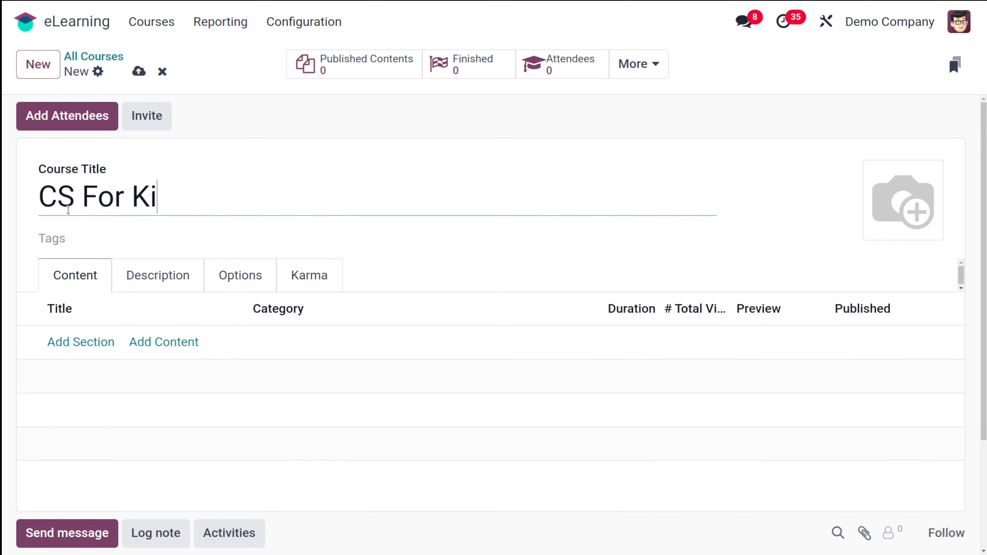
text(ds)
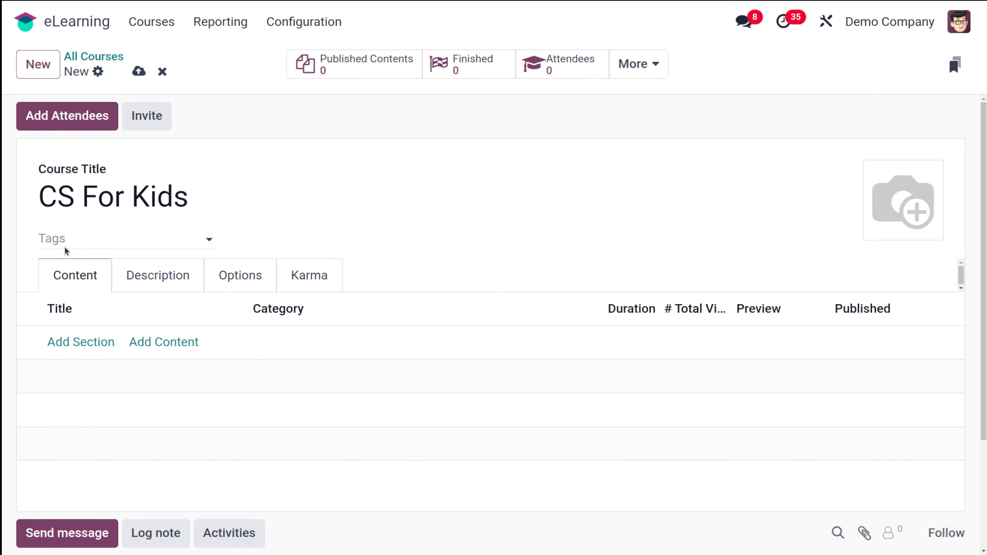
click(64, 239)
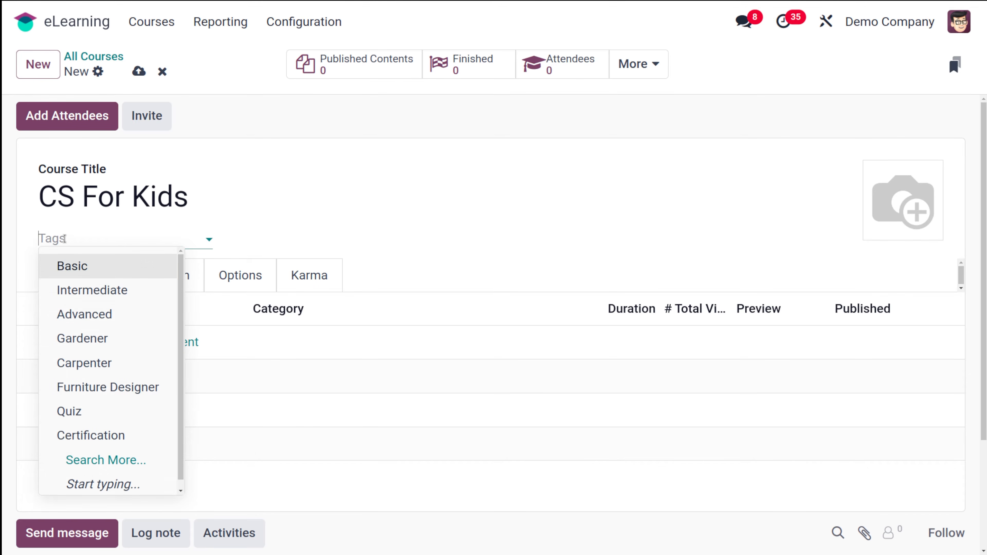
click(87, 264)
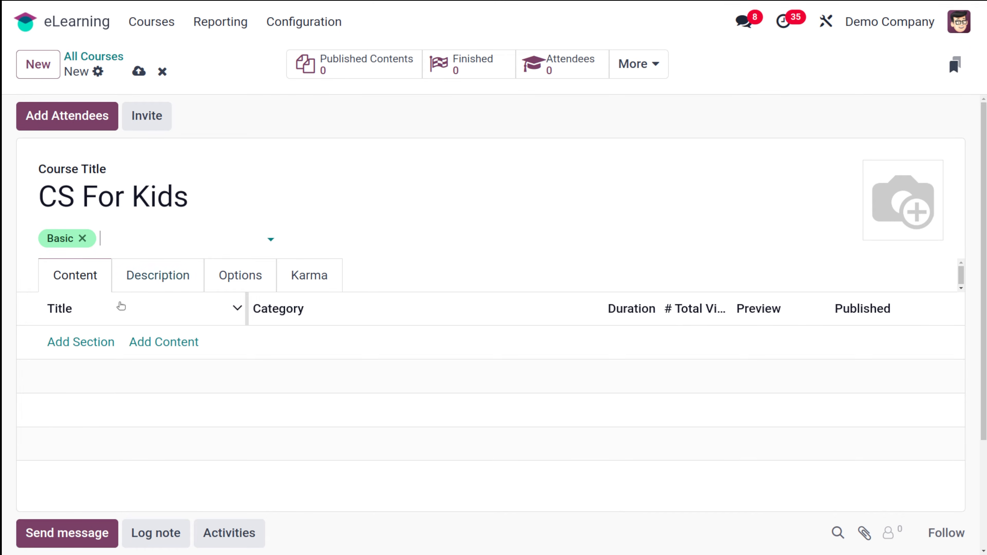
Add a first content section named 'Module 1'.
click(89, 344)
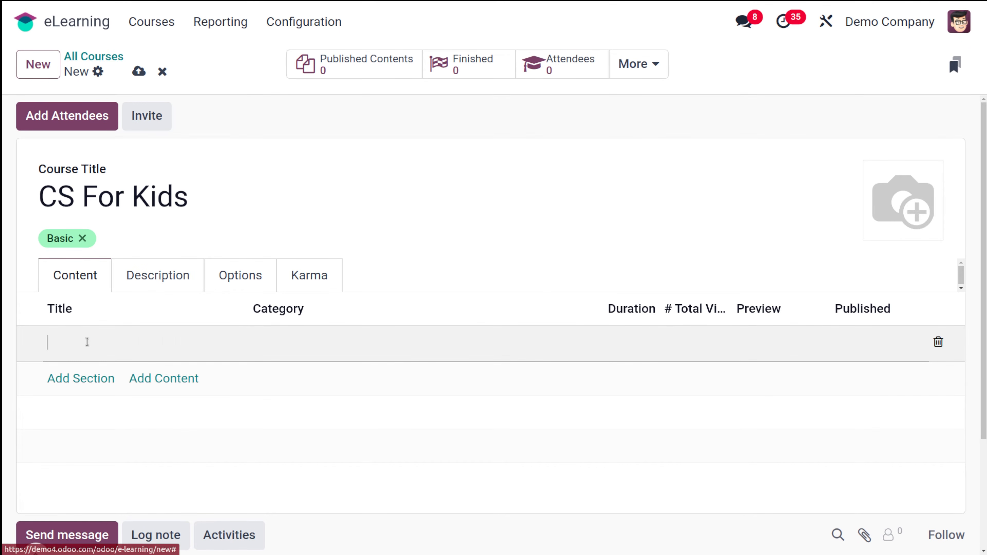
text(Module 1)
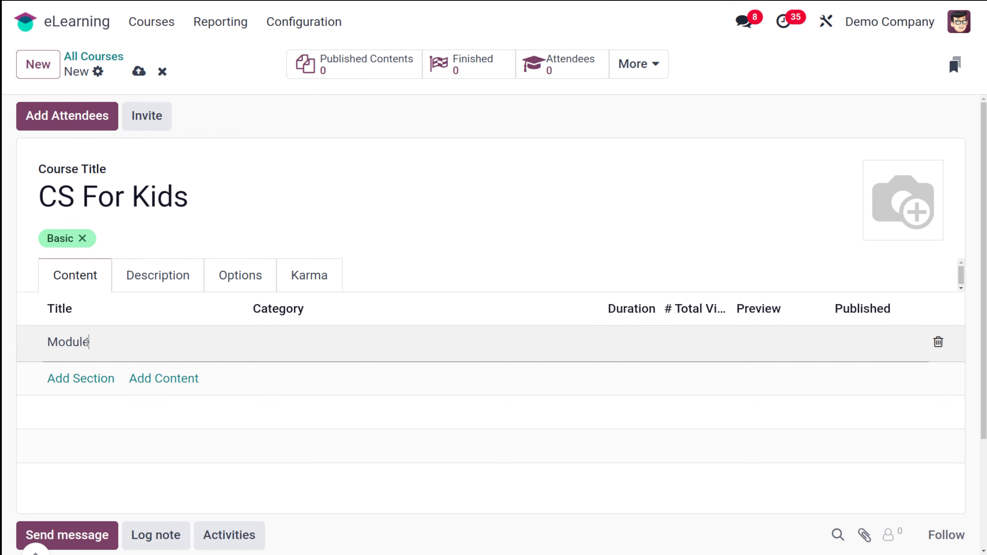
click(144, 377)
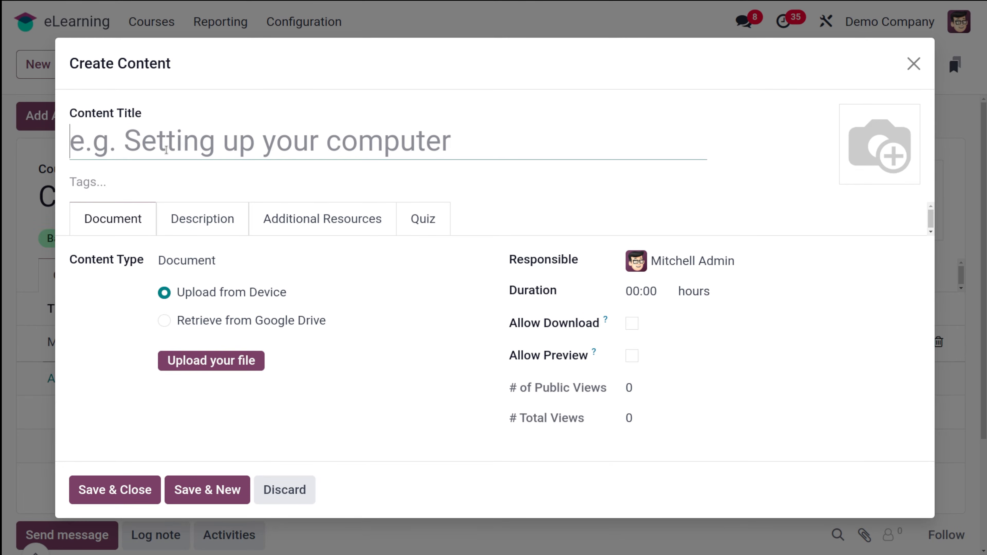
Title the new lesson 'Basics of computer' and tag it Theory.
text(Basics of computer)
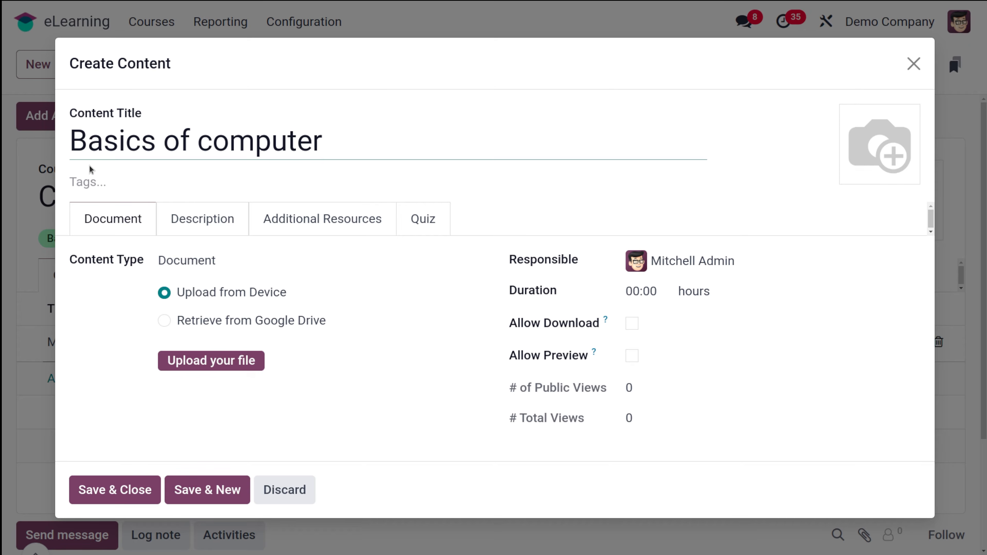
click(97, 177)
click(98, 180)
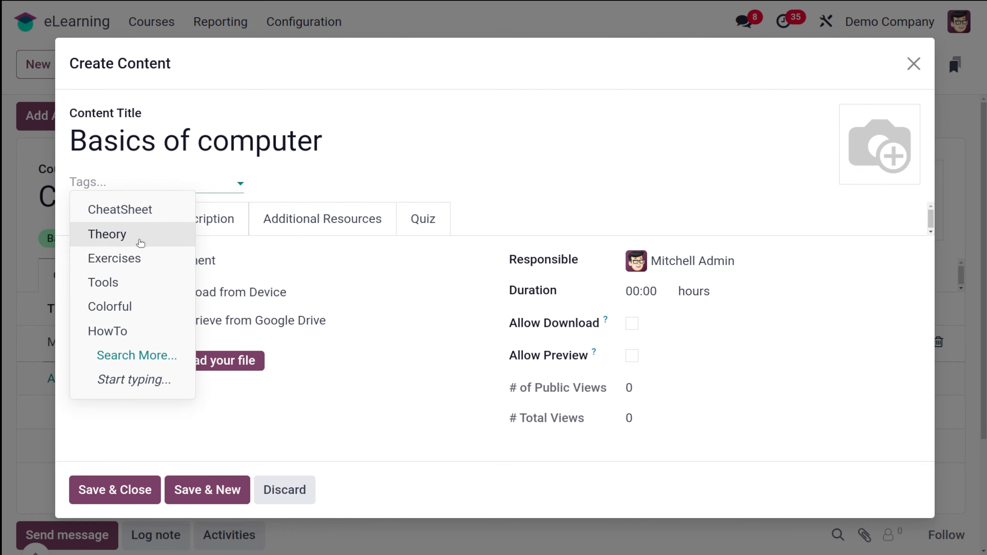
click(120, 244)
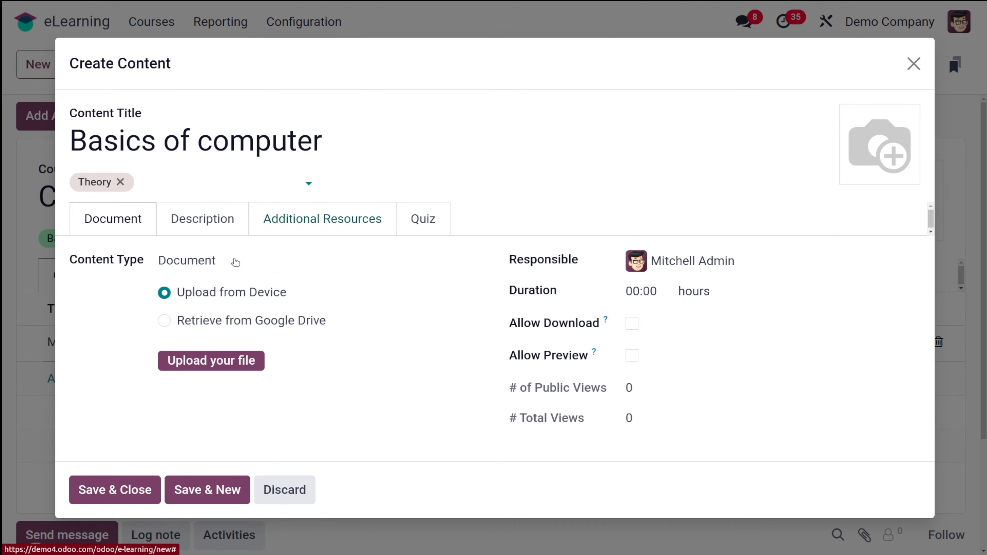
Try the Video, Document and Article content types, then settle on Image for the lesson.
click(334, 261)
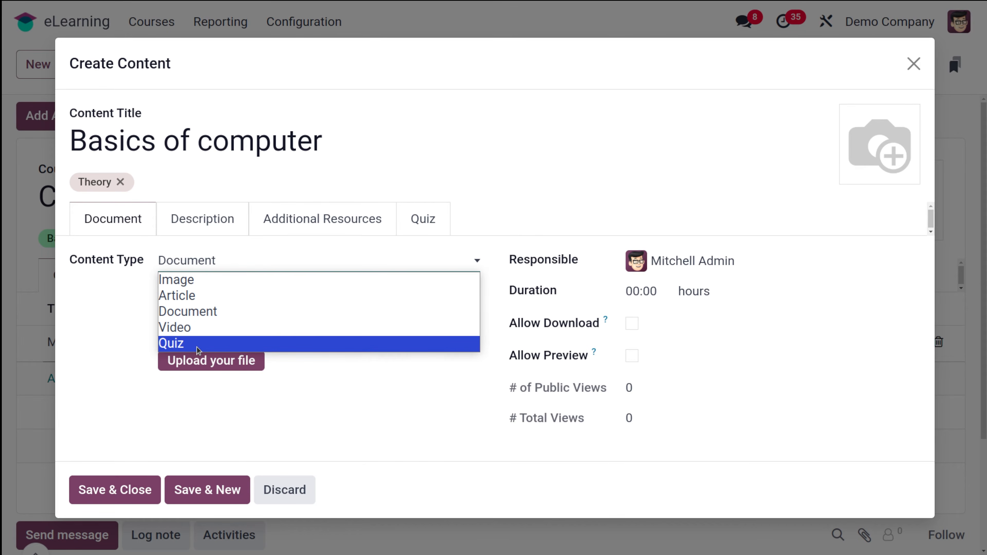
click(199, 328)
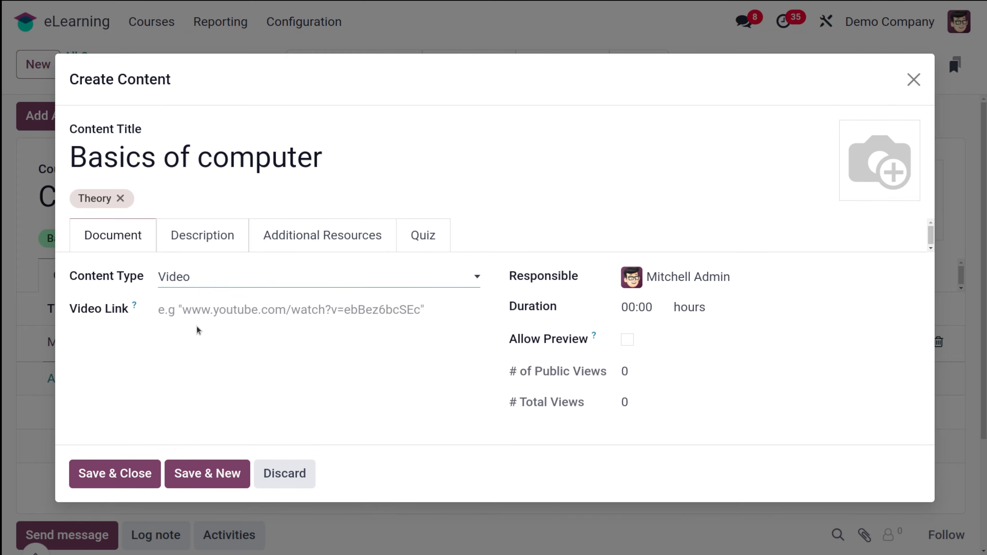
click(189, 311)
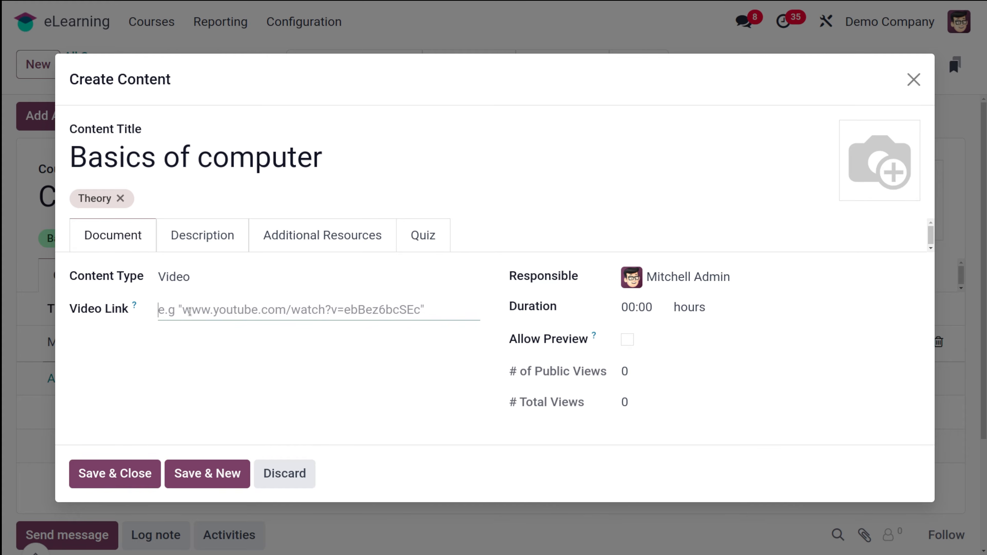
click(191, 276)
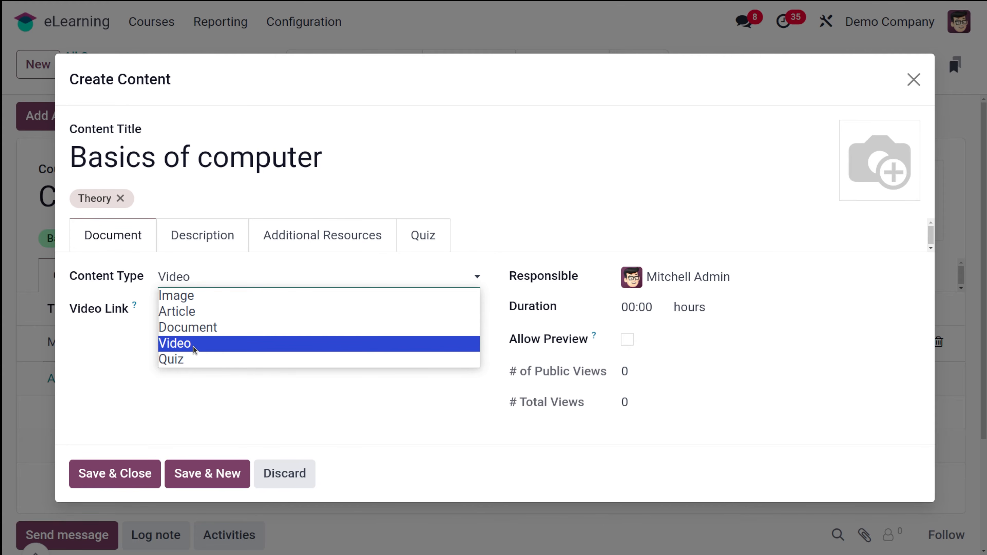
click(194, 327)
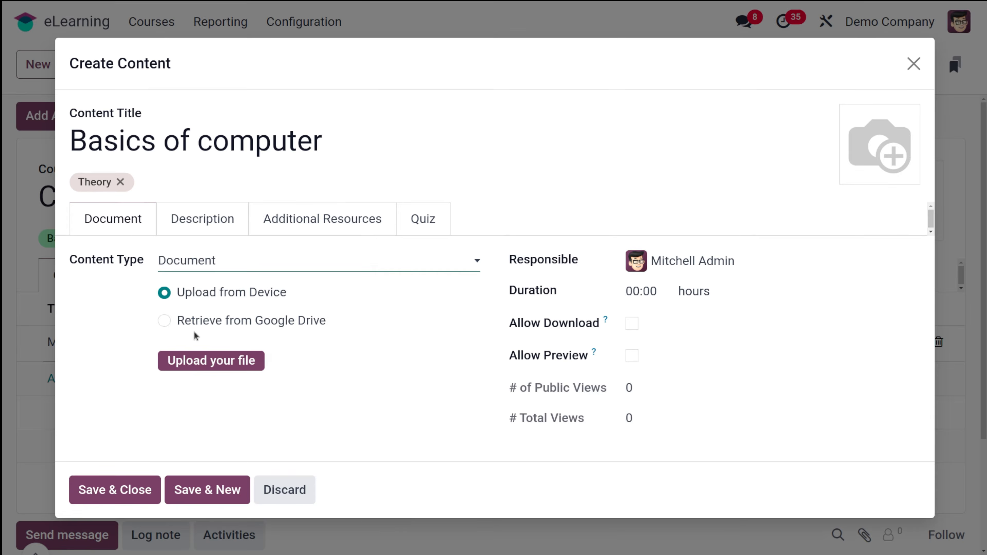
click(243, 267)
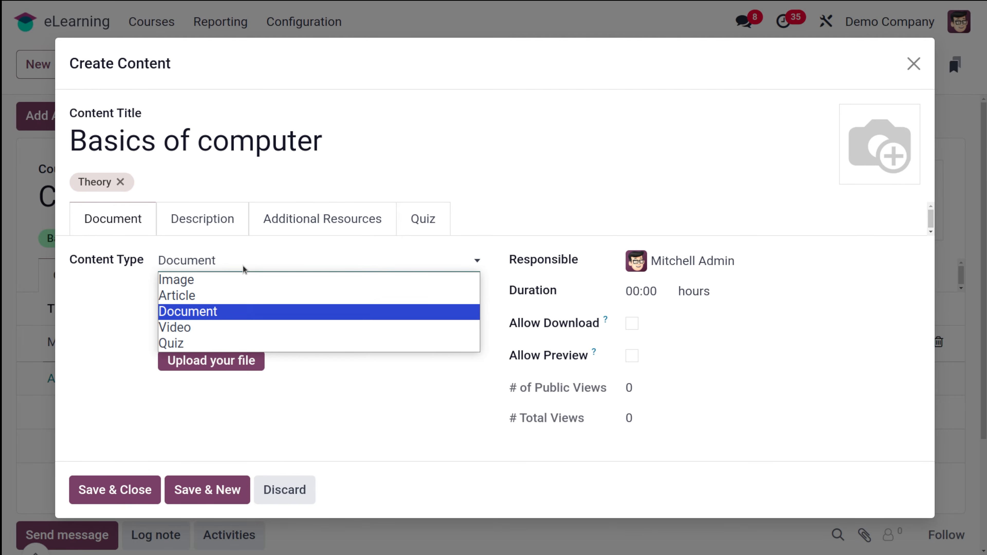
click(183, 295)
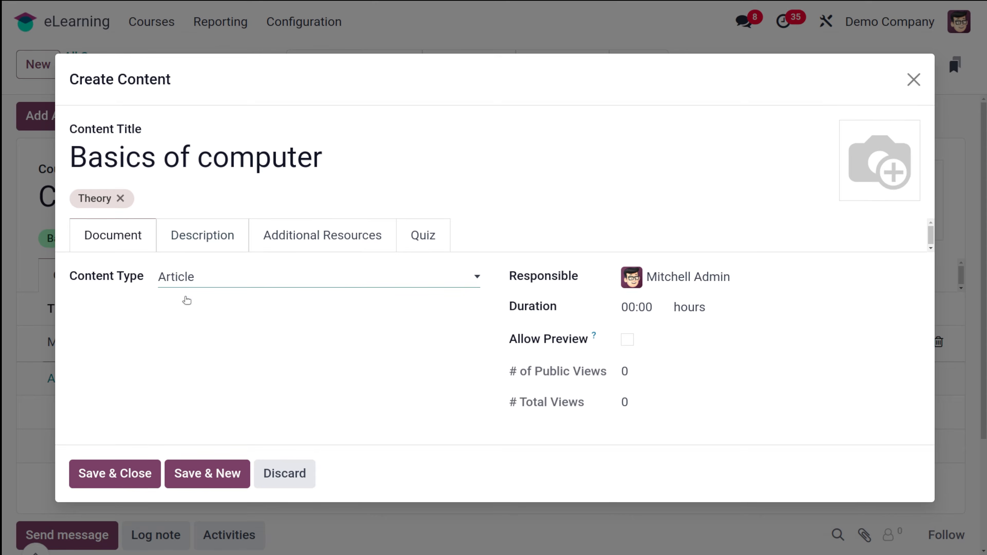
click(292, 278)
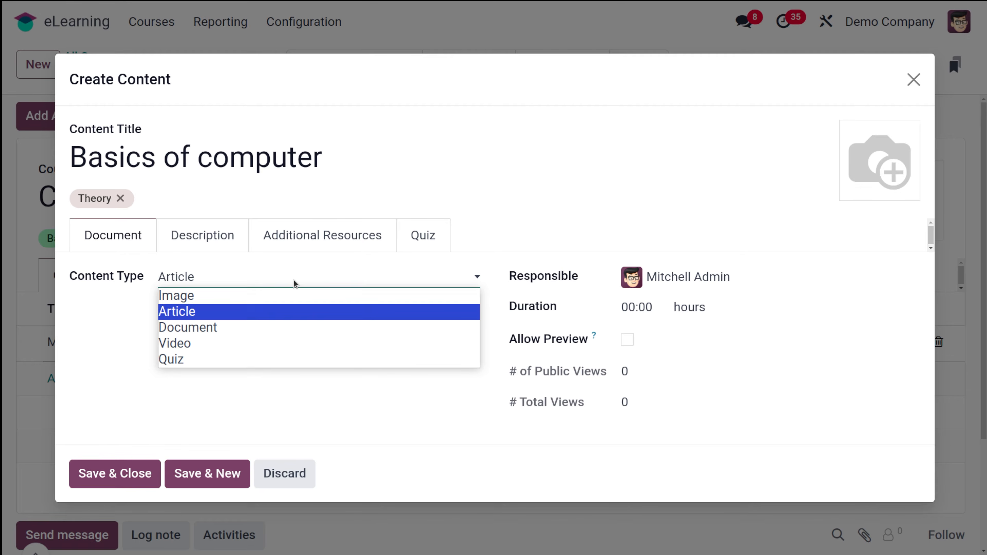
click(177, 296)
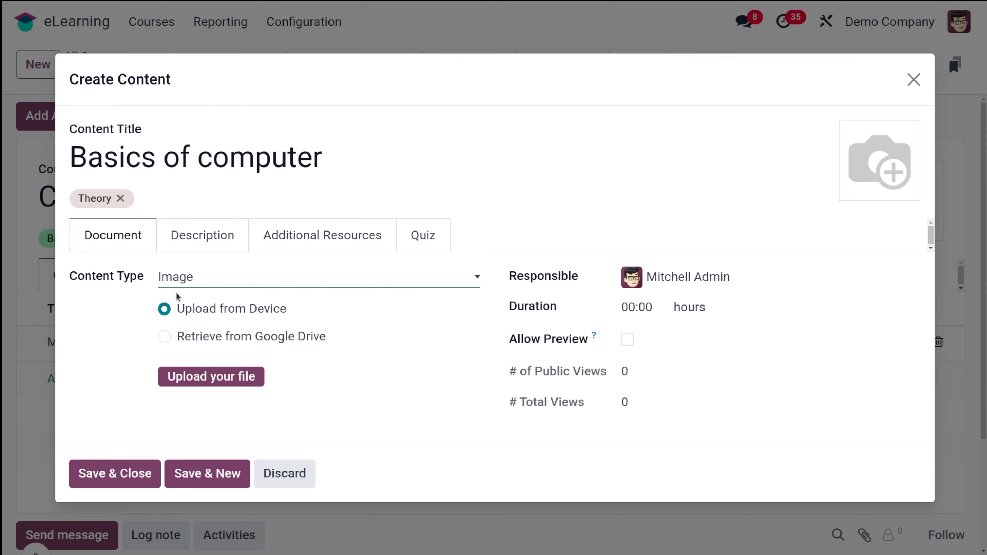
click(228, 284)
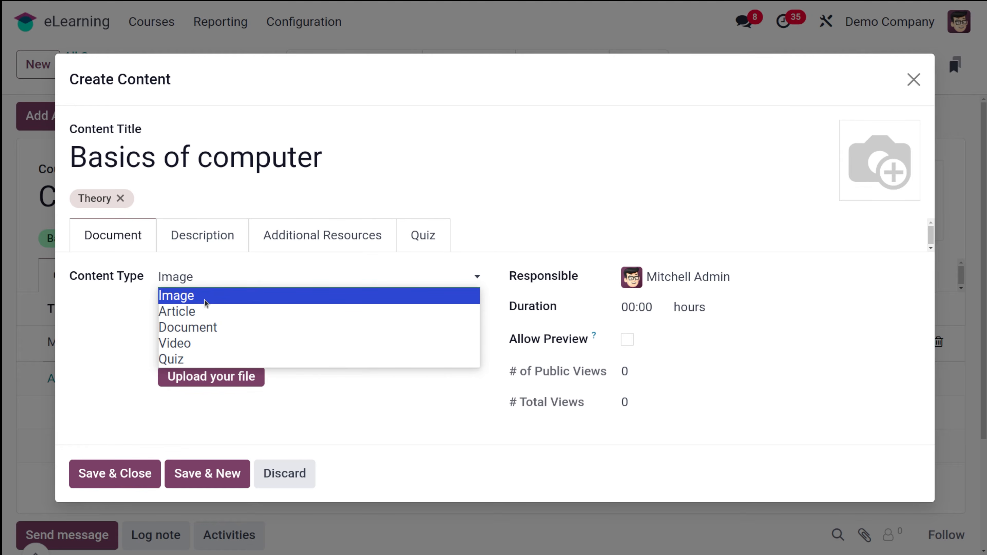
click(204, 299)
click(195, 380)
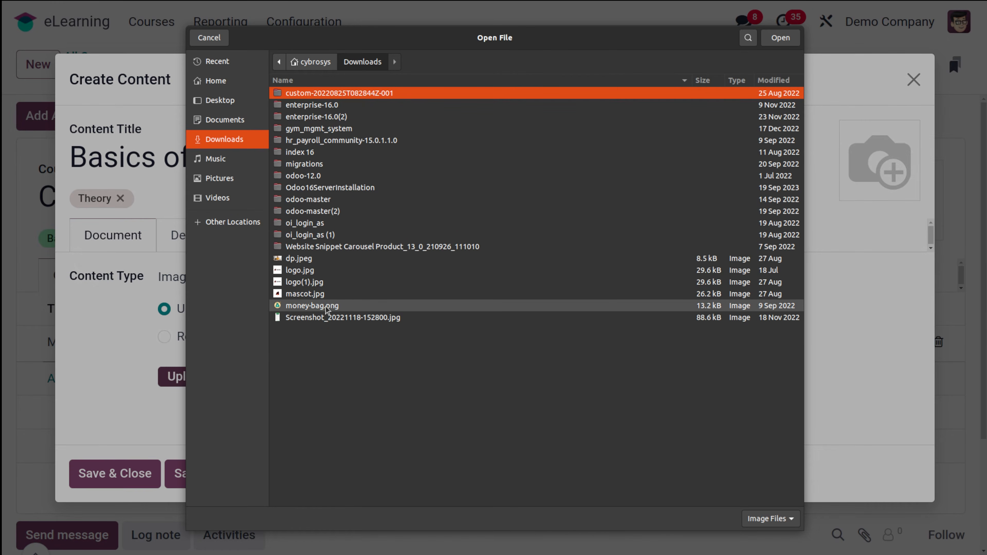
Upload money-bag.png from the device as the lesson's image.
click(326, 306)
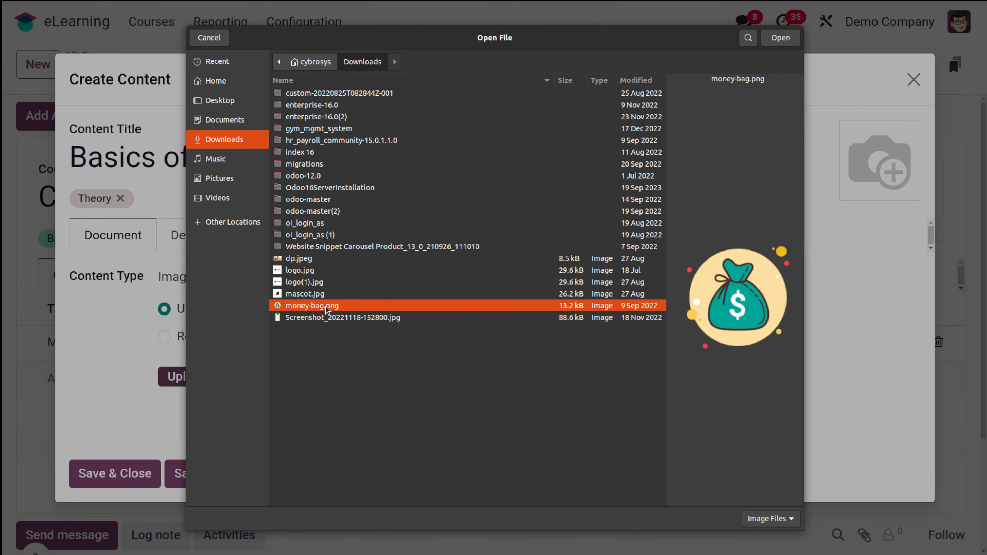
click(779, 37)
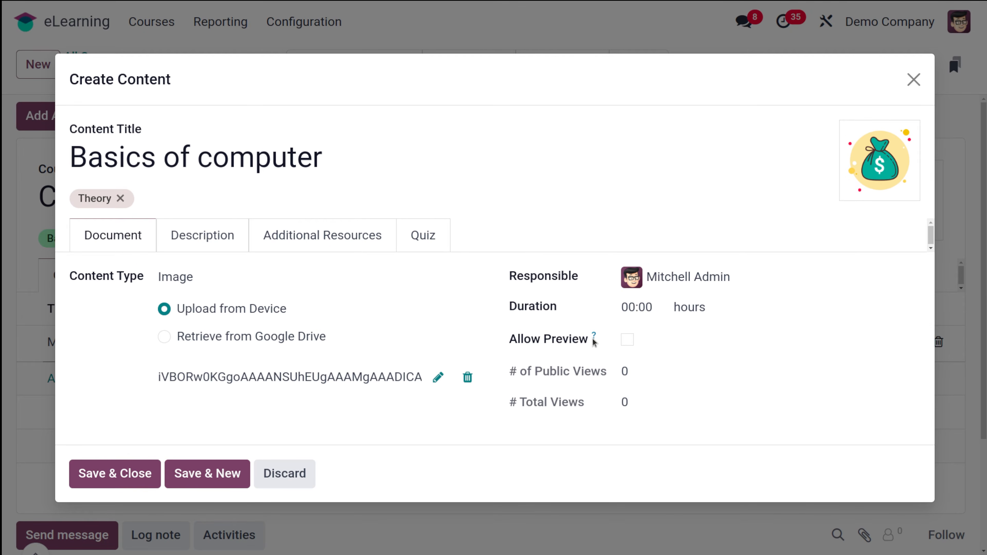
mouse_move(593, 335)
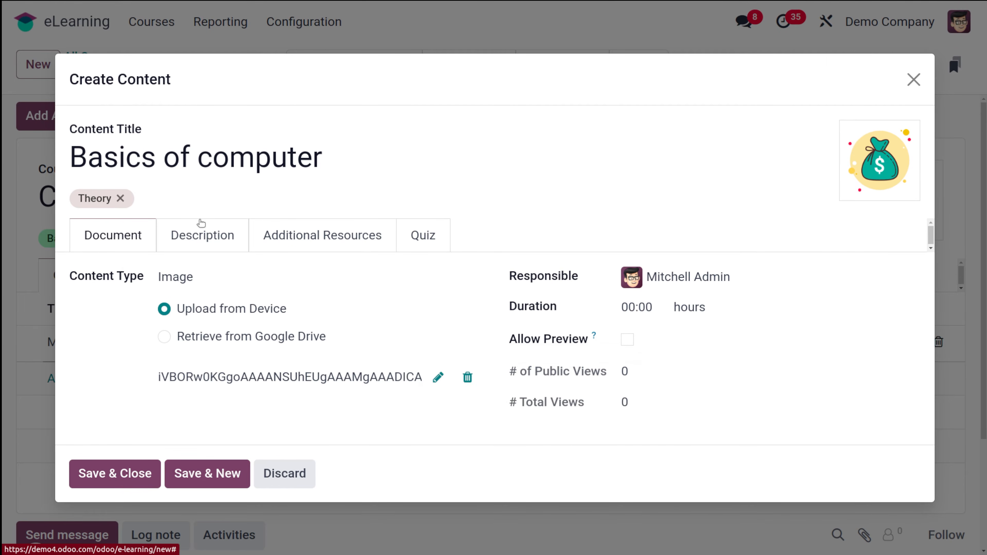
Look over the lesson's Description and Additional Resources, adding no resource, and show its Quiz settings.
click(198, 228)
click(142, 288)
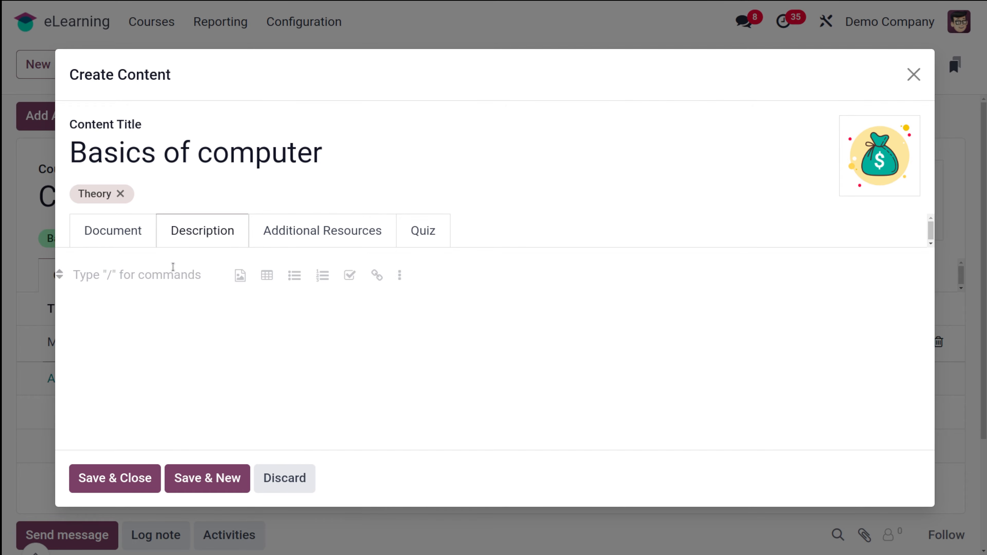
click(313, 234)
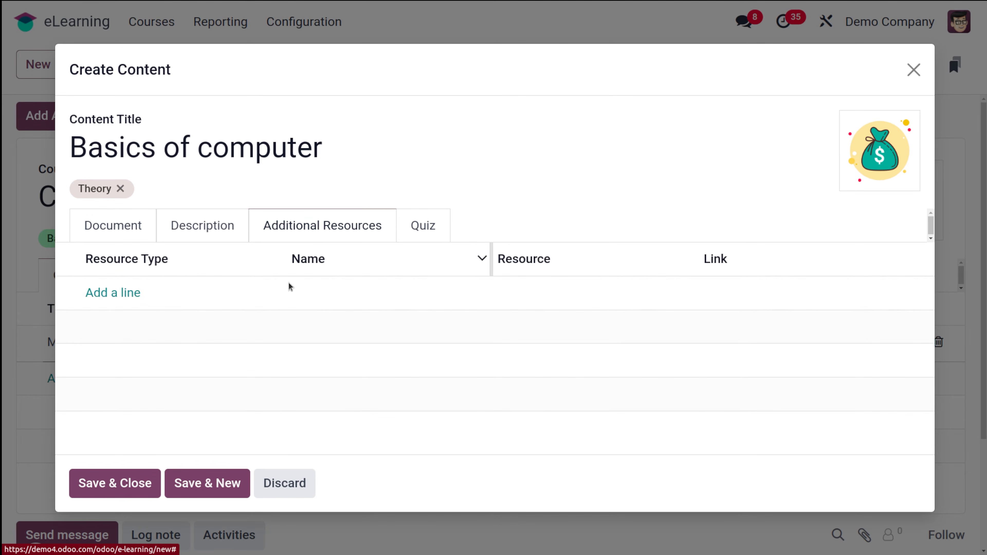
click(103, 297)
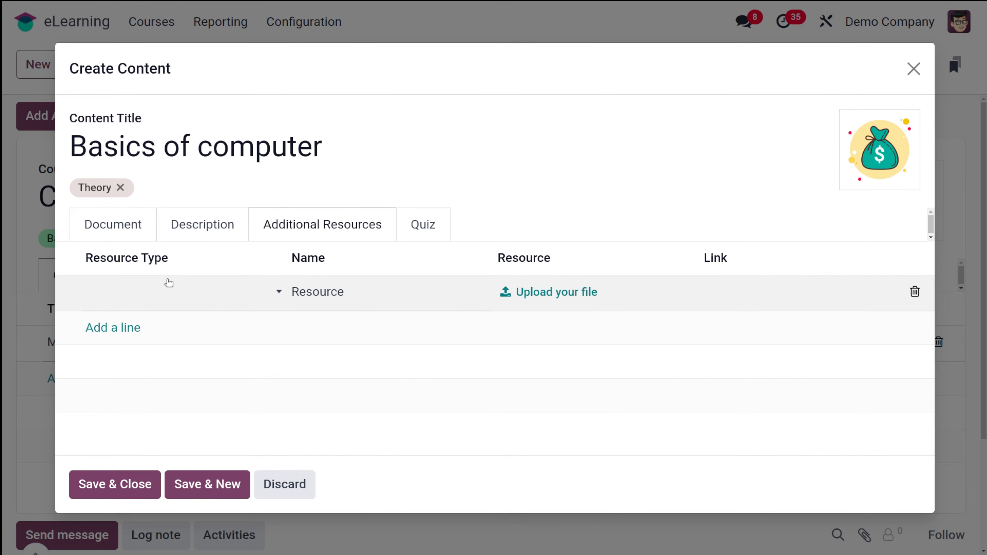
click(169, 282)
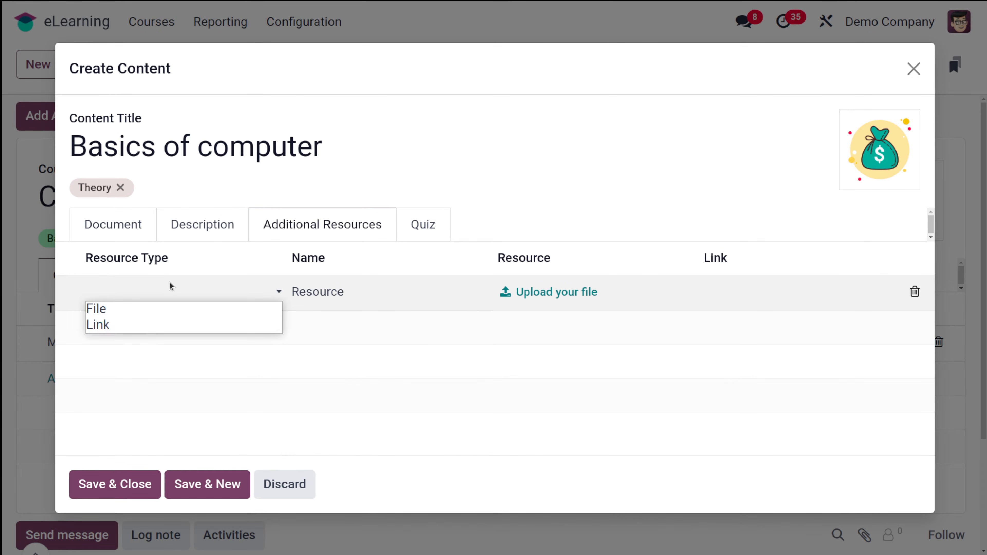
click(438, 220)
click(437, 220)
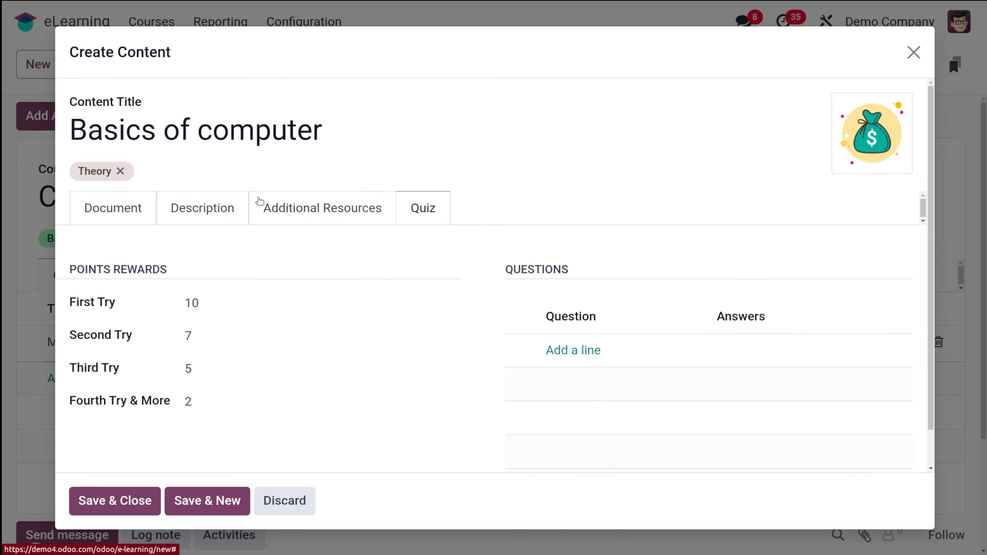
Create quiz question 'Who is the father of computer?' with answers Tom and jerry.
click(589, 349)
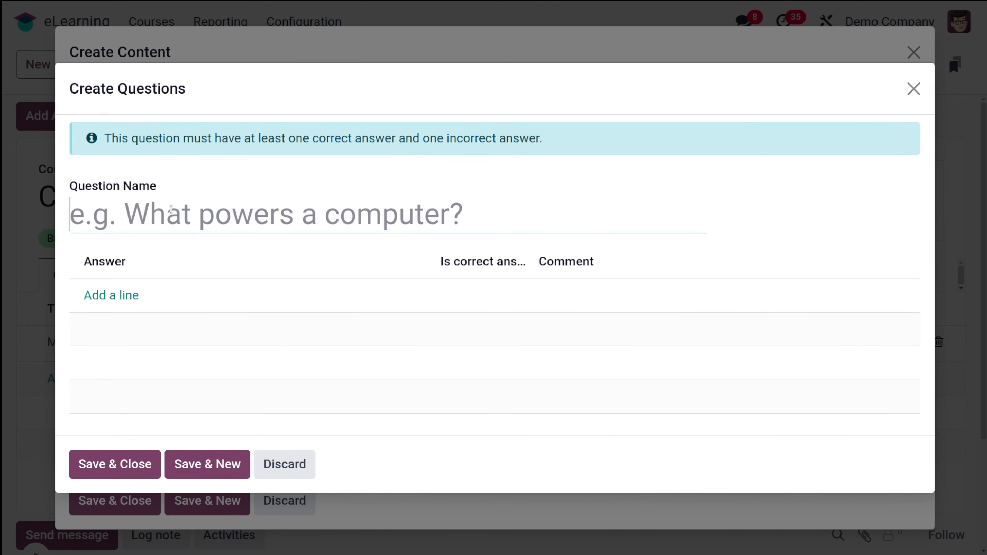
text(Who is the father of computer)
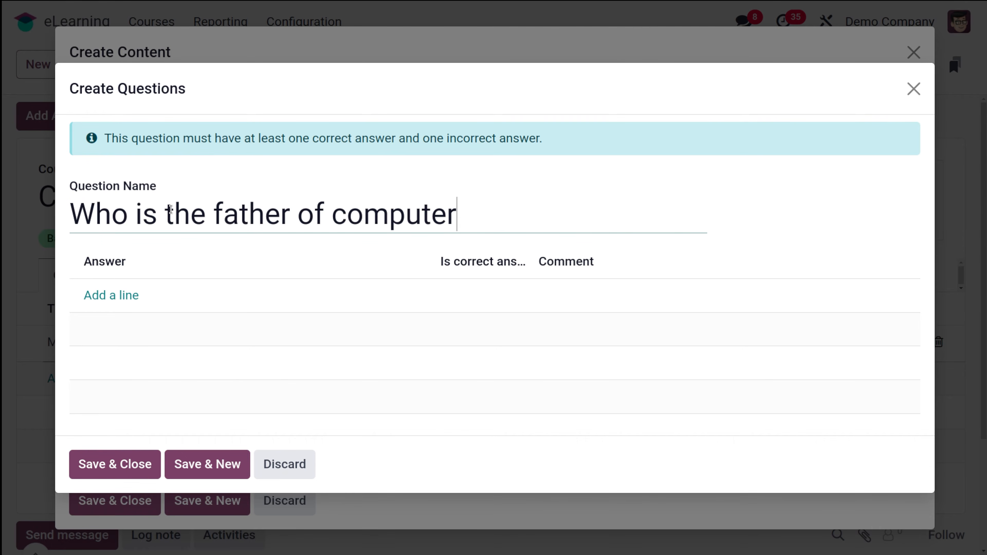
text(?)
click(122, 298)
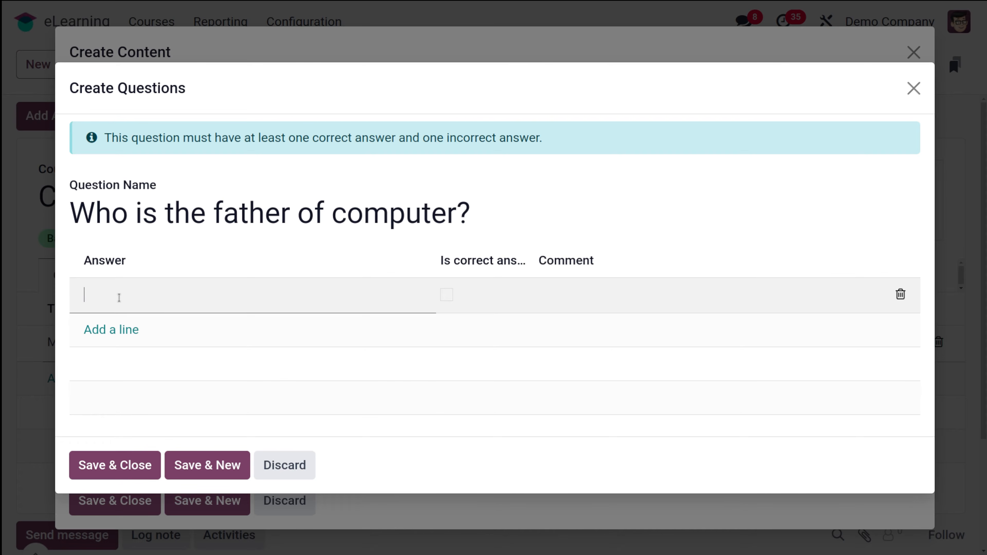
click(130, 332)
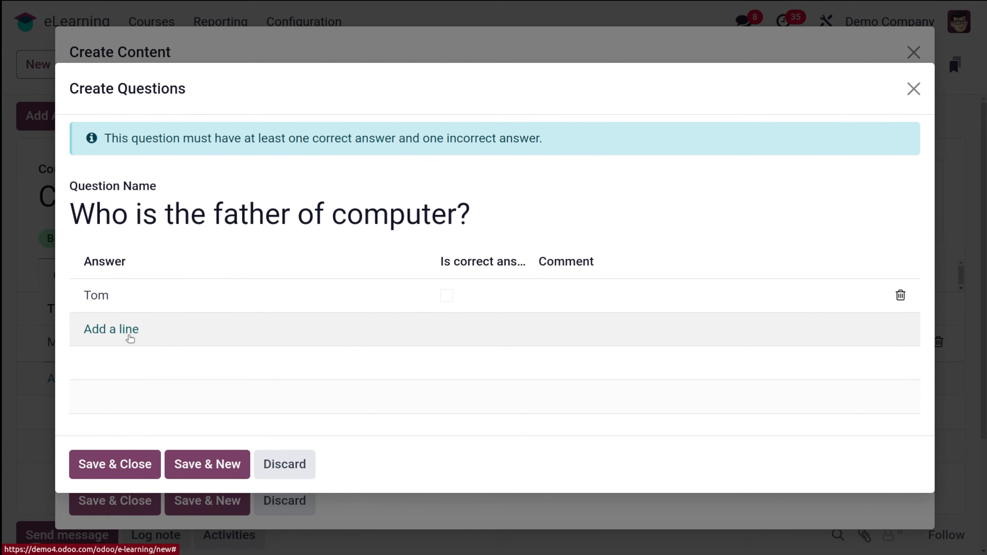
text(jer)
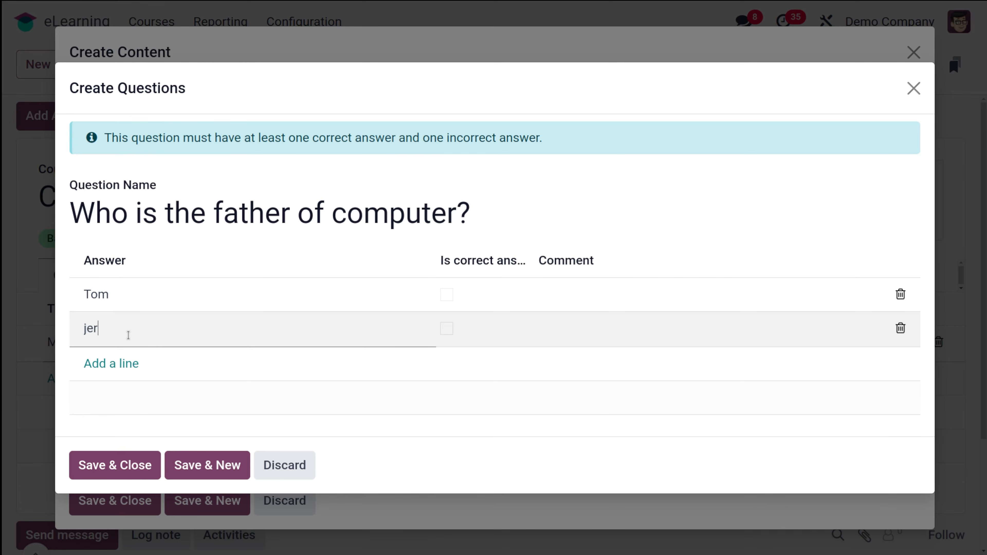
text(ry)
Add Charles Babbage as the correct answer and save the question and lesson.
click(111, 360)
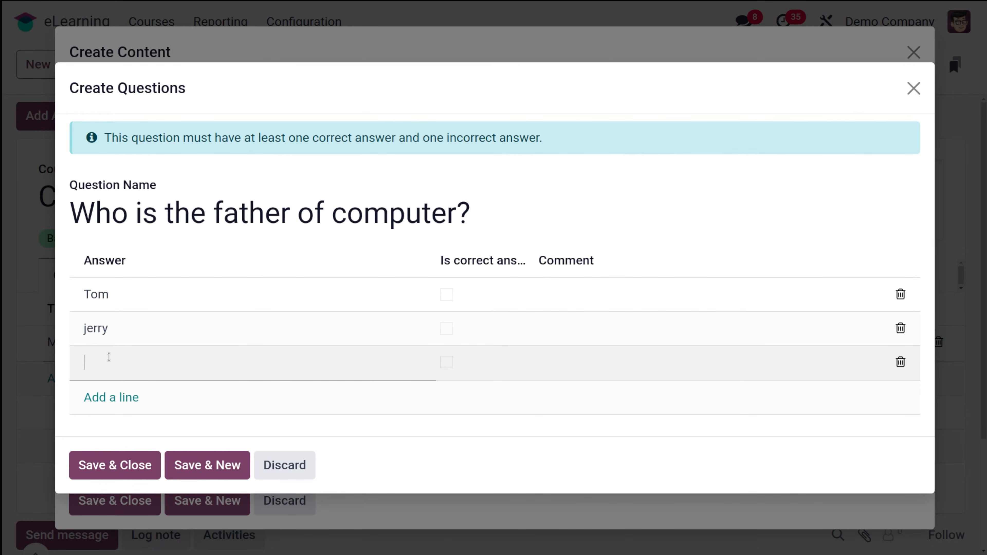
text(Charles Babbage)
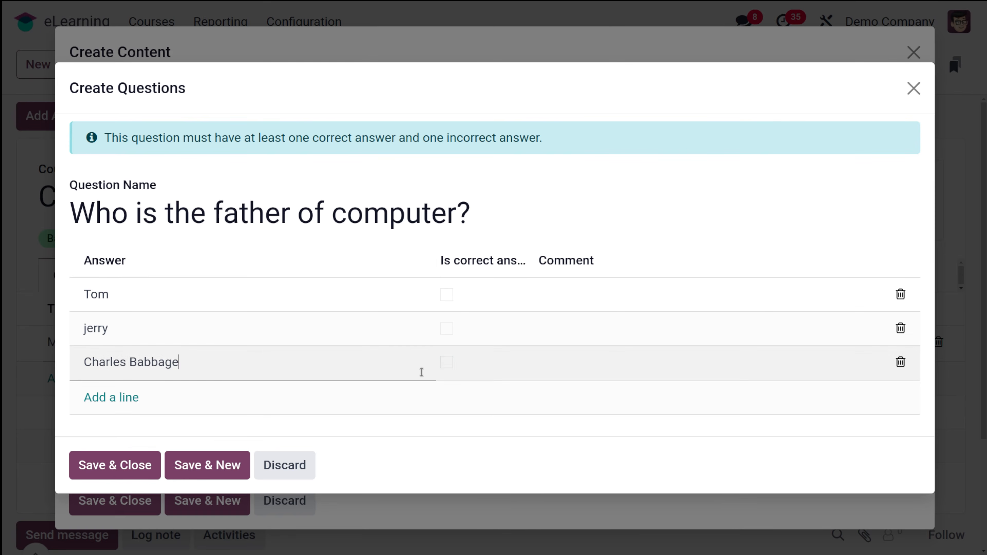
click(446, 362)
click(107, 454)
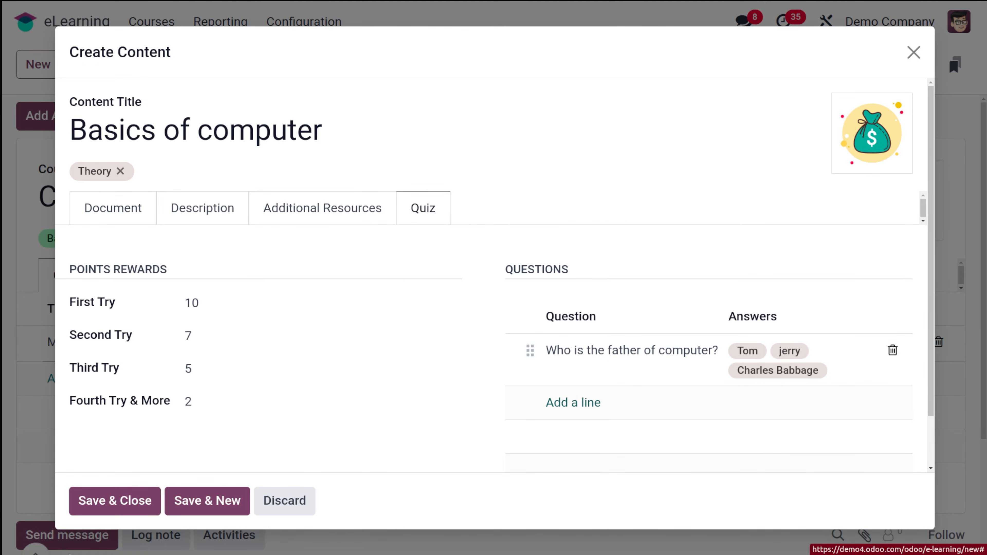
click(90, 498)
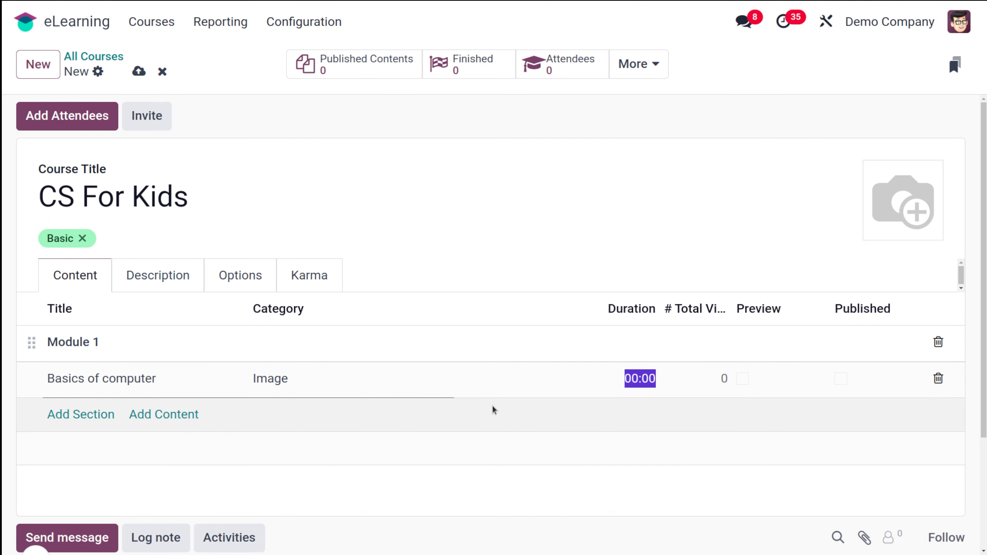
Enter the course description 'This is a simple course for kids on cs.'.
click(125, 281)
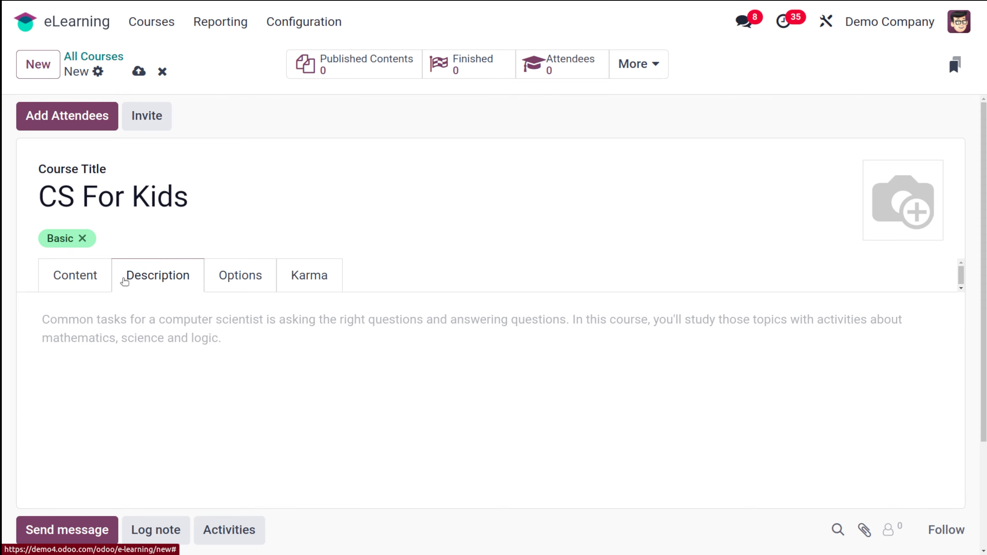
click(256, 325)
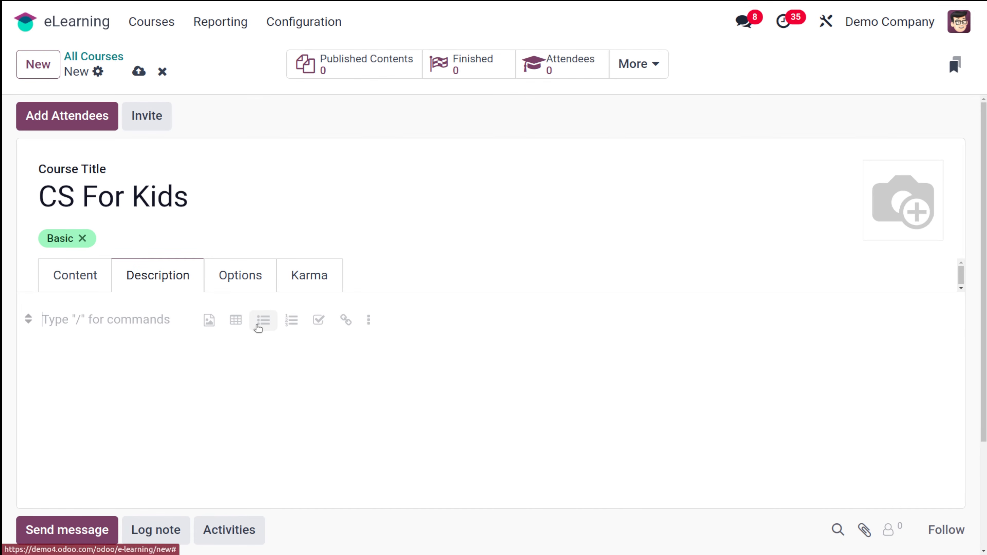
text(This)
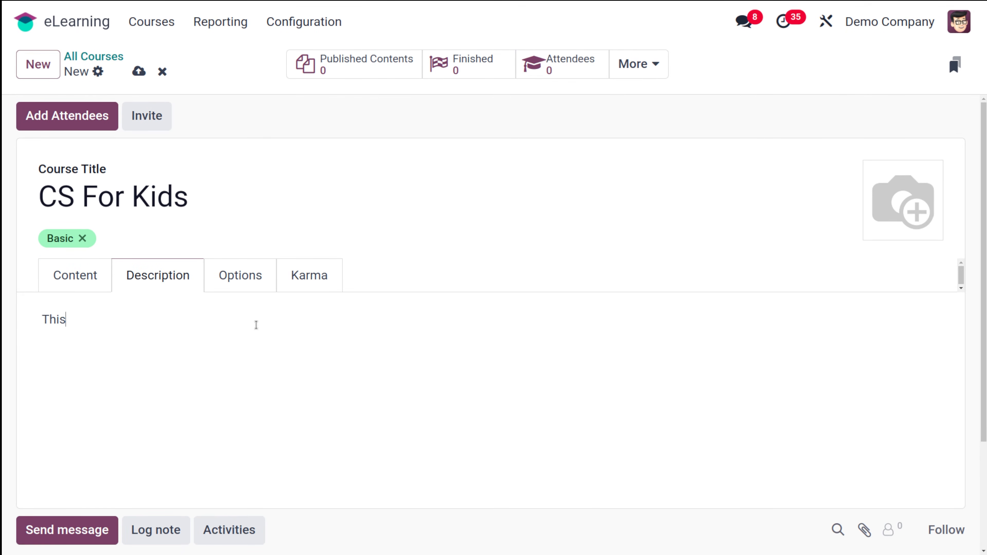
text( is a simple course fo)
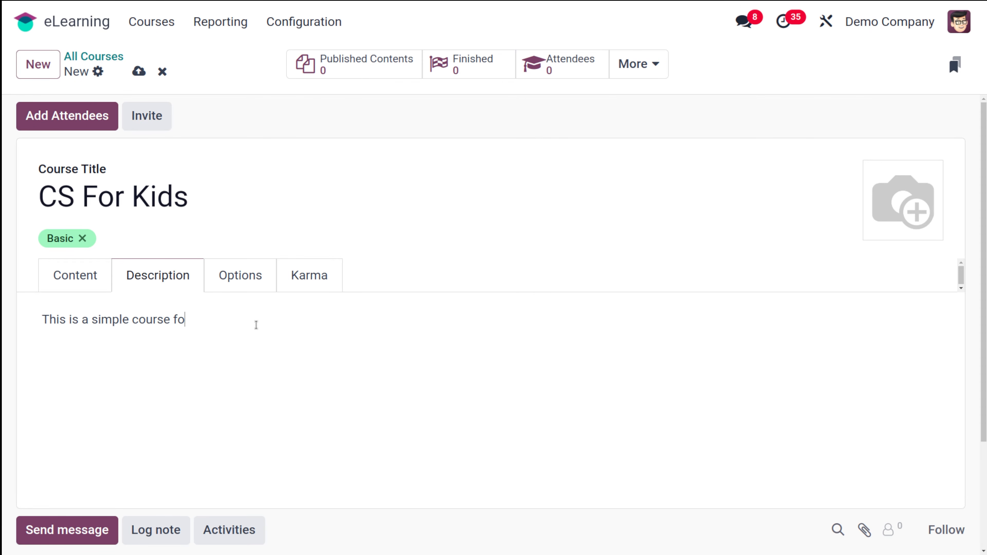
text(r kids on cs.)
click(251, 289)
Look through the course Options settings, then display its Karma rewards and access rights.
scroll(208, 421, down, 4)
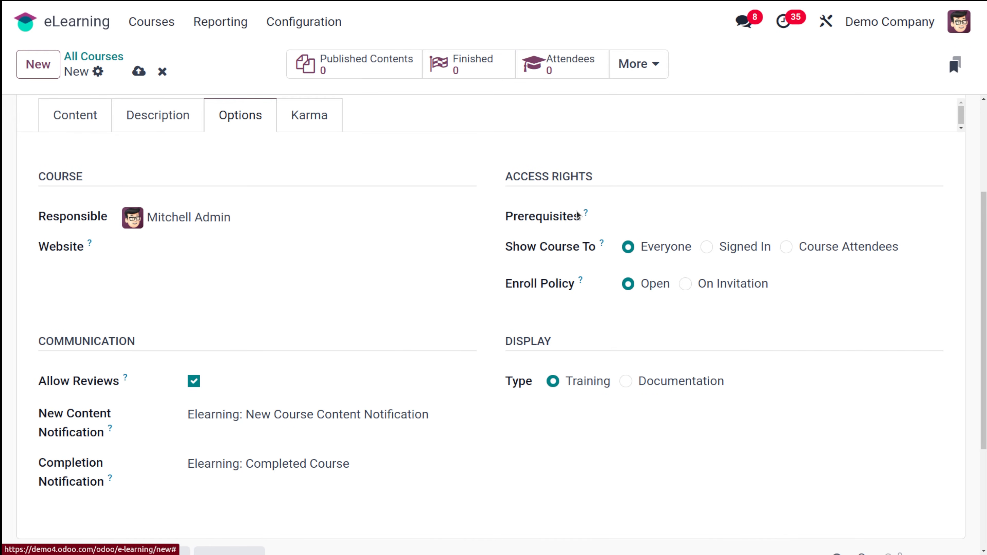
mouse_move(586, 214)
scroll(248, 330, up, 4)
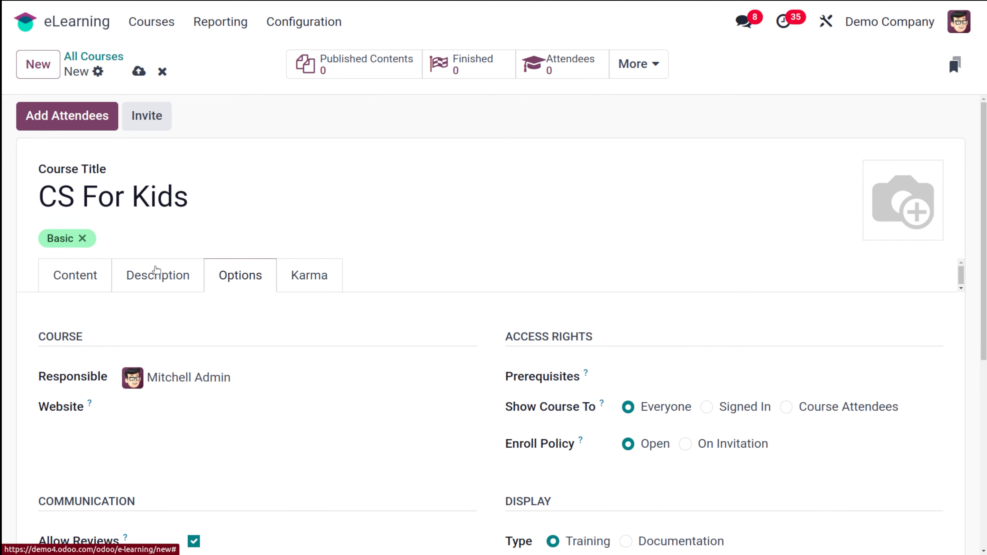
click(311, 275)
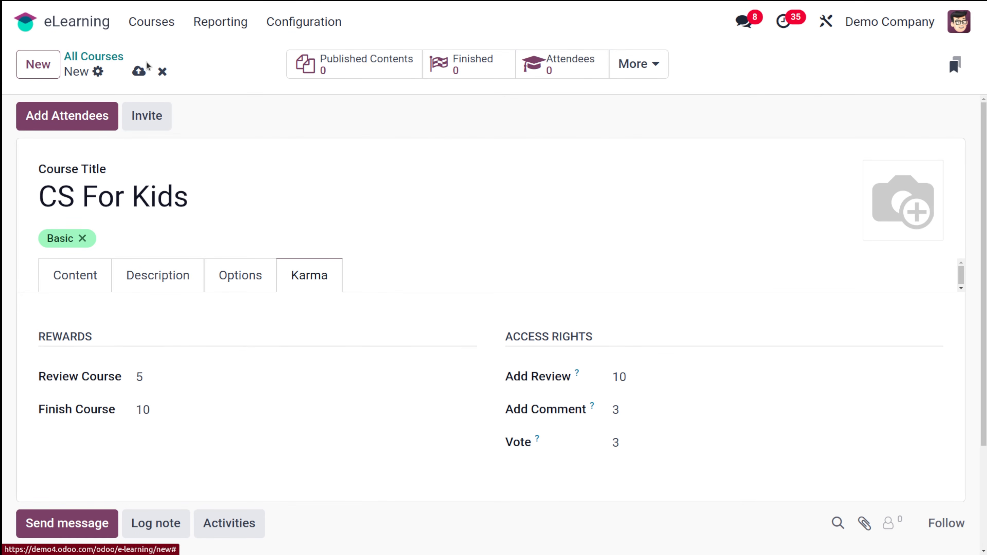
Save the CS For Kids course and expand its More smart-button menu.
click(139, 72)
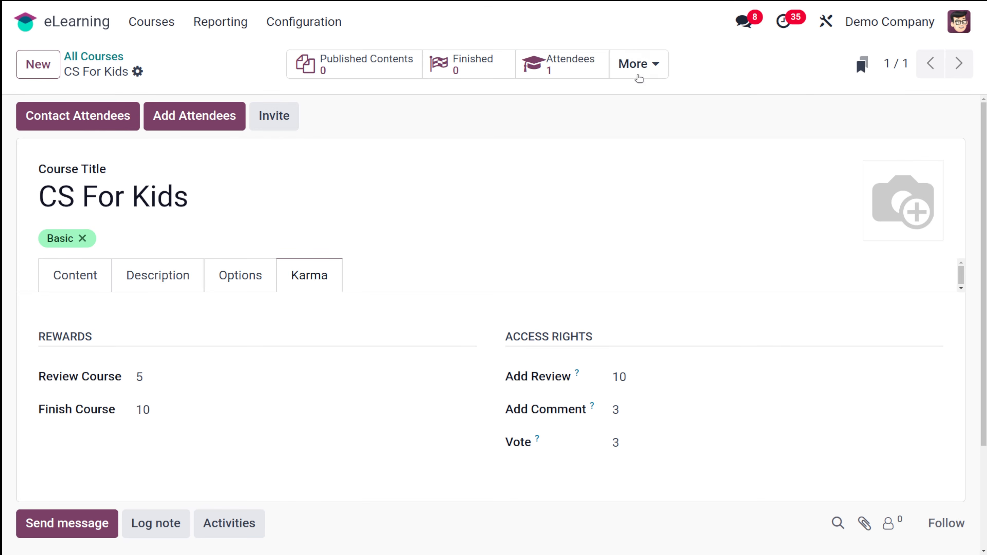
click(639, 66)
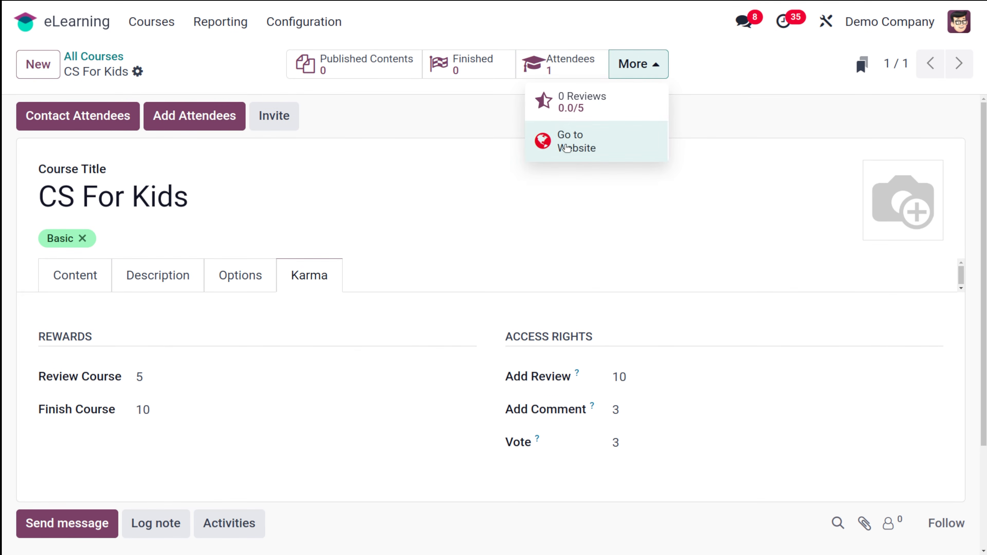
View the course on the website, check its Reviews, and mark Basics of computer as Preview.
click(567, 148)
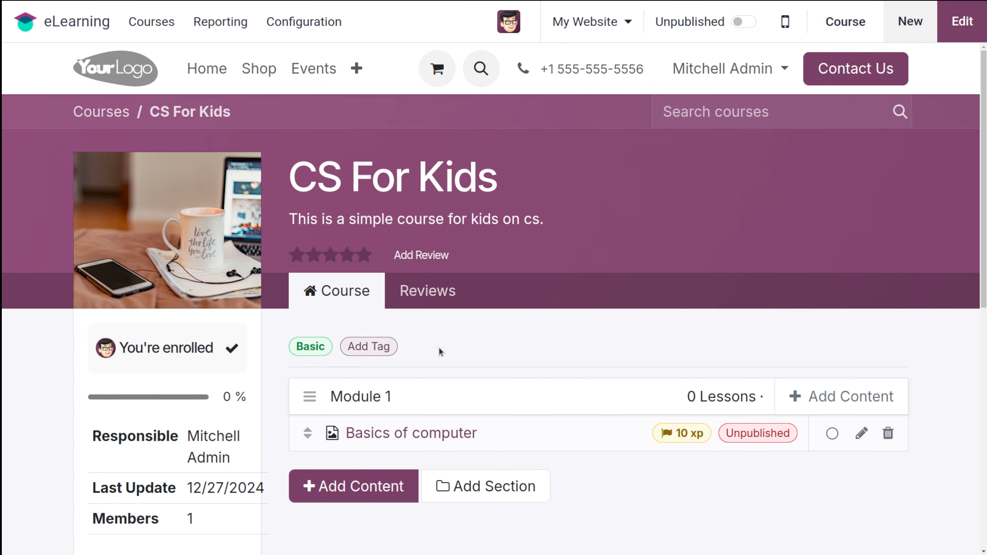
scroll(440, 352, down, 4)
scroll(440, 353, up, 1)
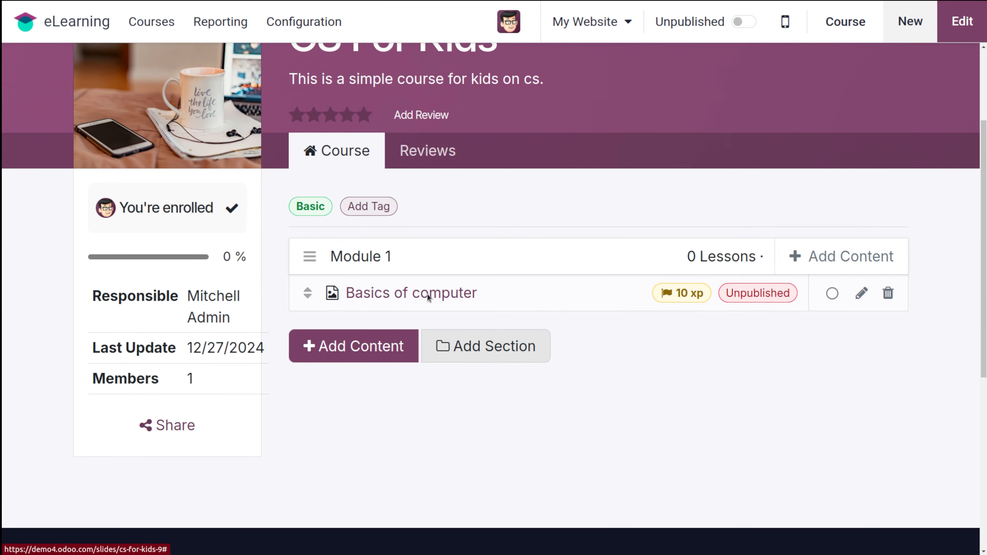
click(440, 155)
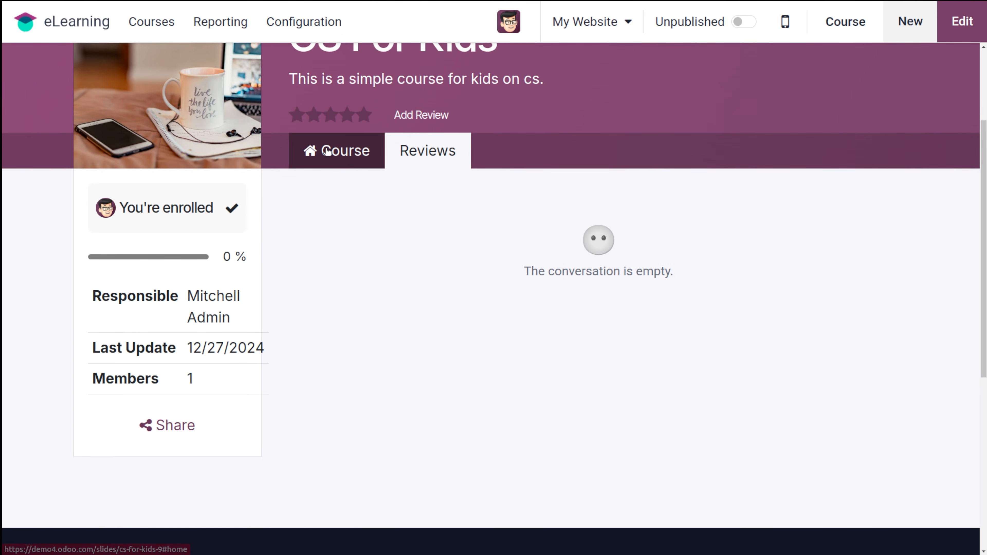
click(335, 152)
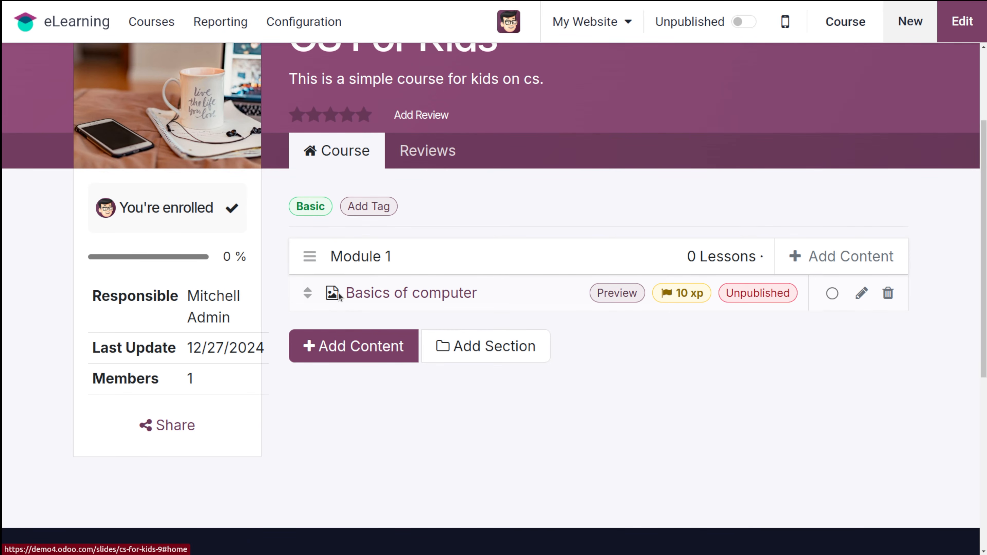
click(631, 302)
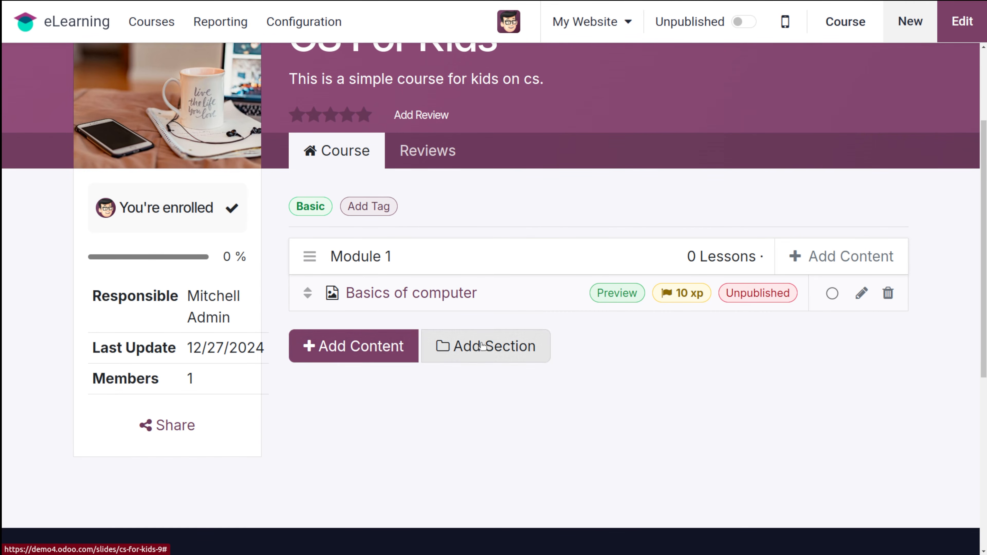
Publish the Basics of computer lesson and pass its quiz by answering Charles Babbage.
click(410, 293)
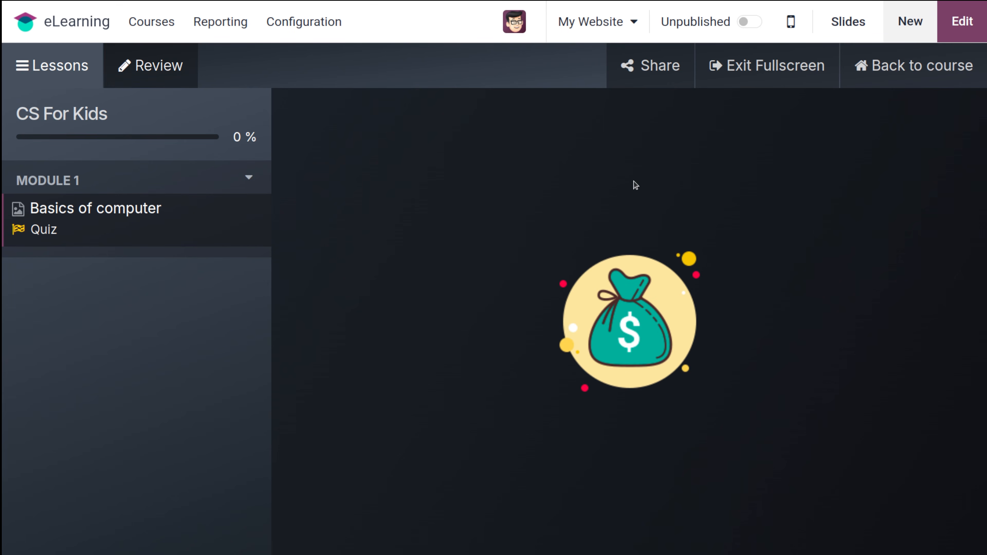
click(39, 229)
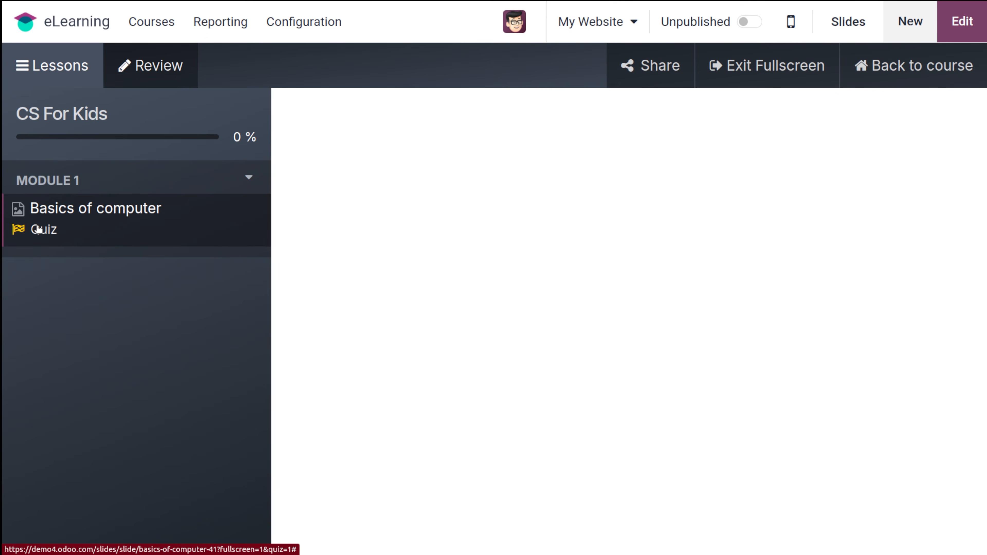
click(351, 253)
click(369, 339)
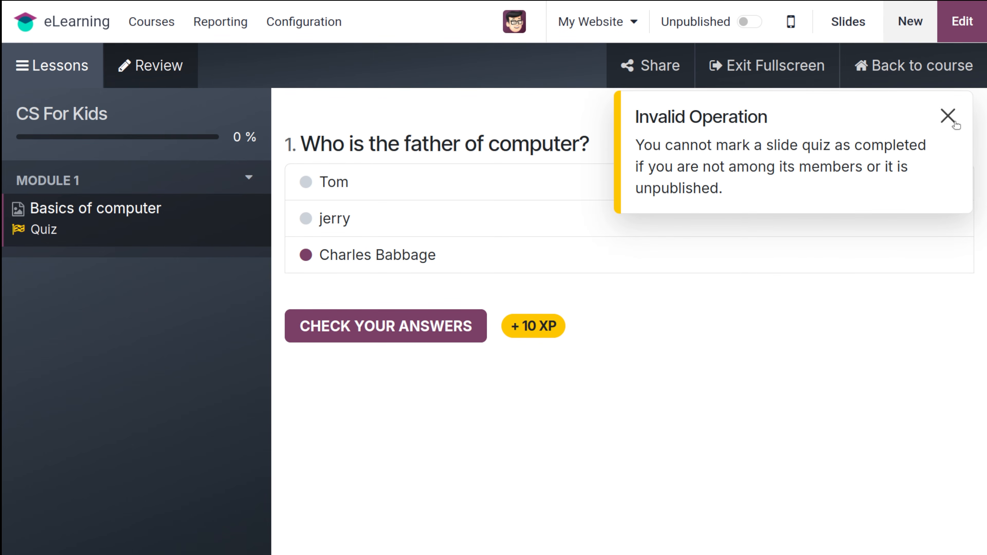
click(947, 116)
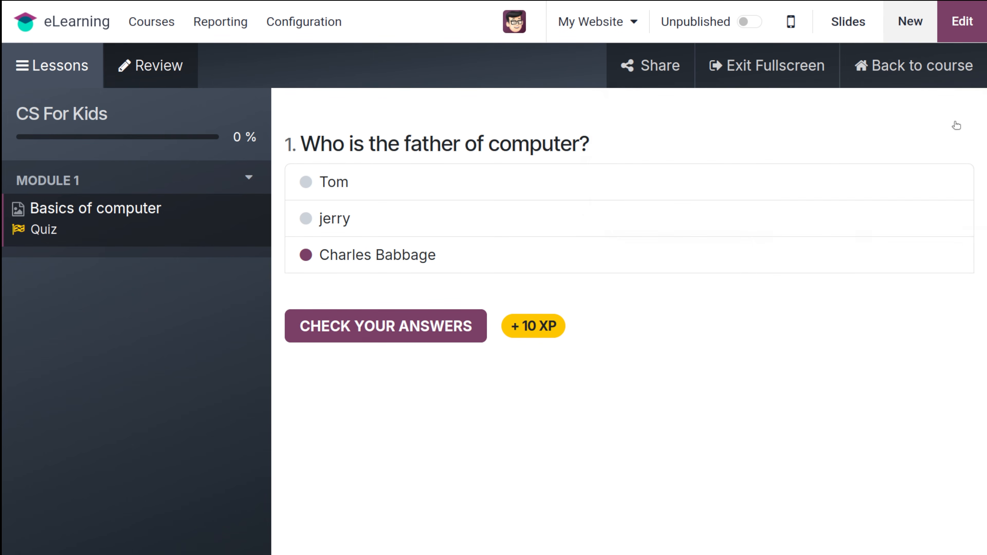
click(743, 22)
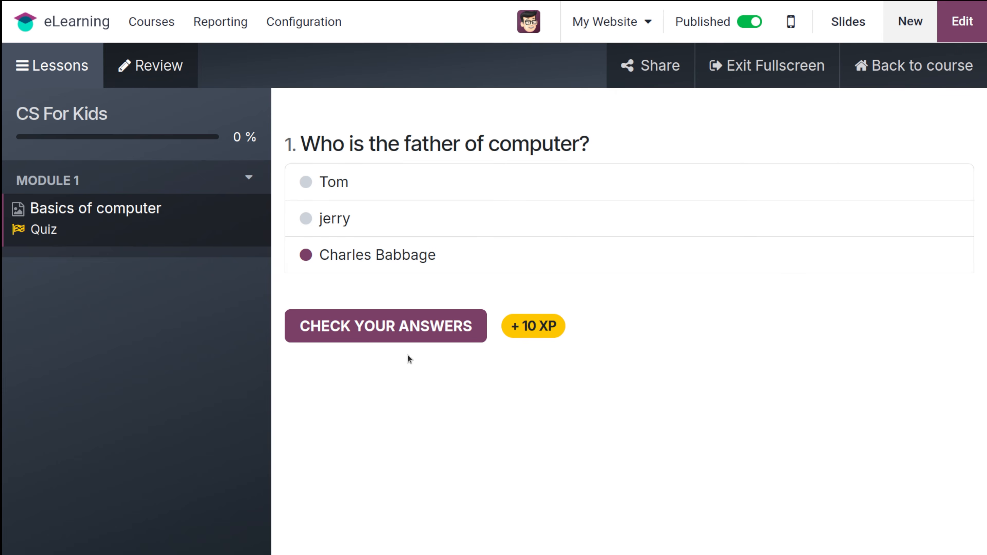
click(413, 325)
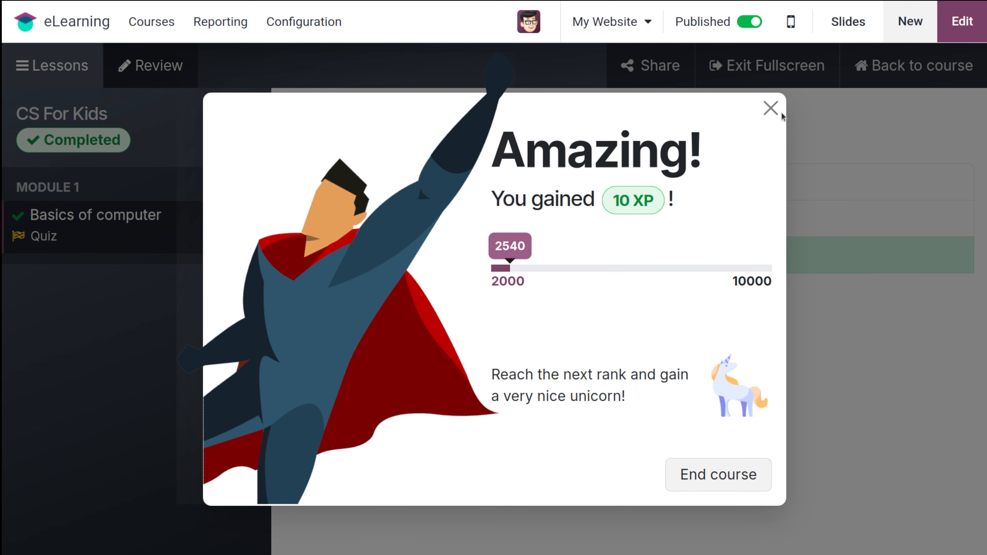
Dismiss the XP reward message and view the Completed CS For Kids course's Reviews tab.
click(771, 111)
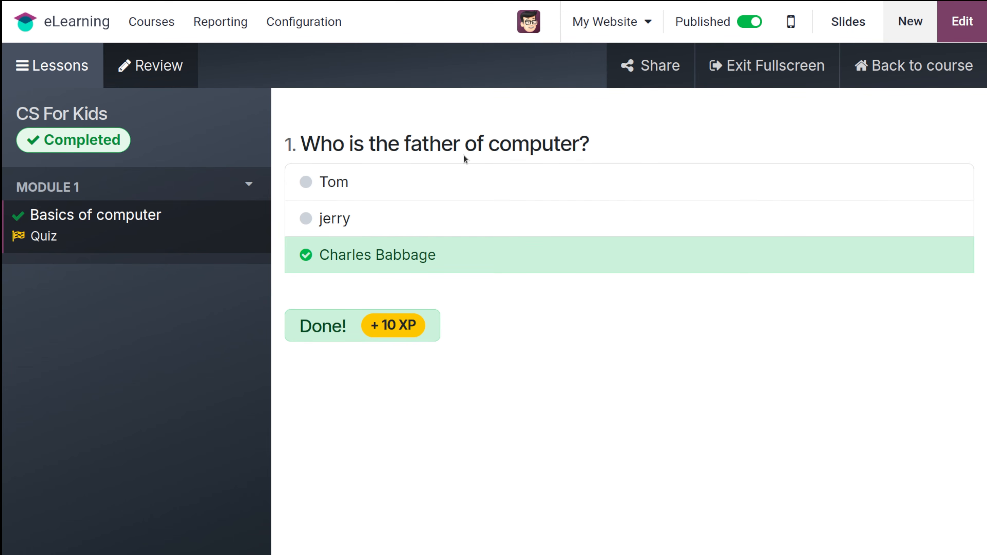
click(928, 69)
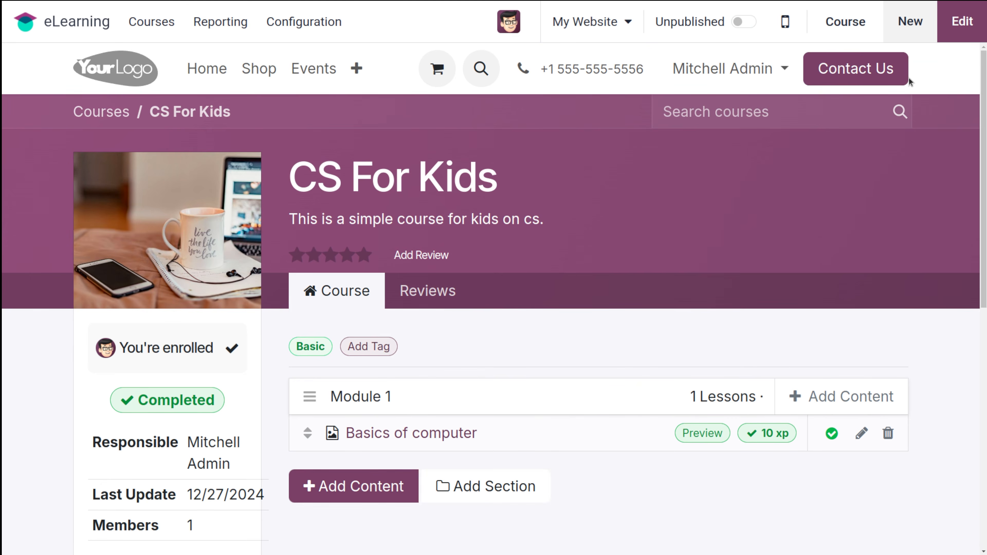
scroll(589, 208, down, 10)
scroll(590, 207, up, 7)
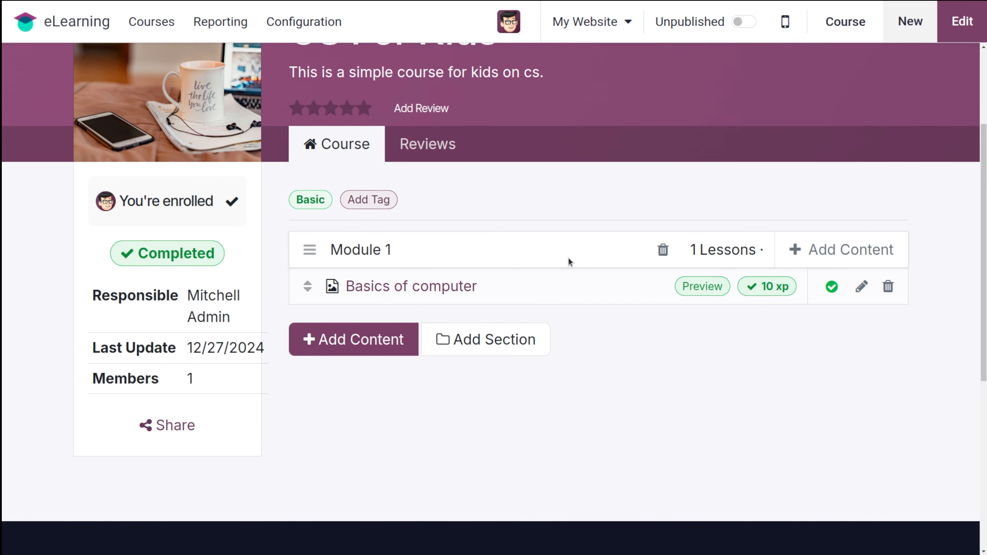
scroll(568, 260, up, 3)
click(407, 293)
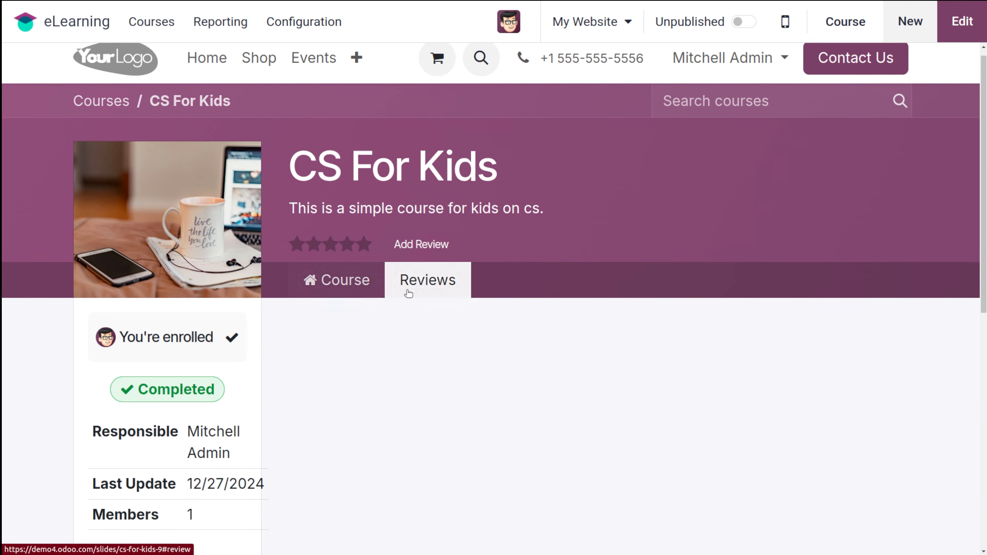
Post a five-star review with the message 'excellent' for CS For Kids.
click(420, 244)
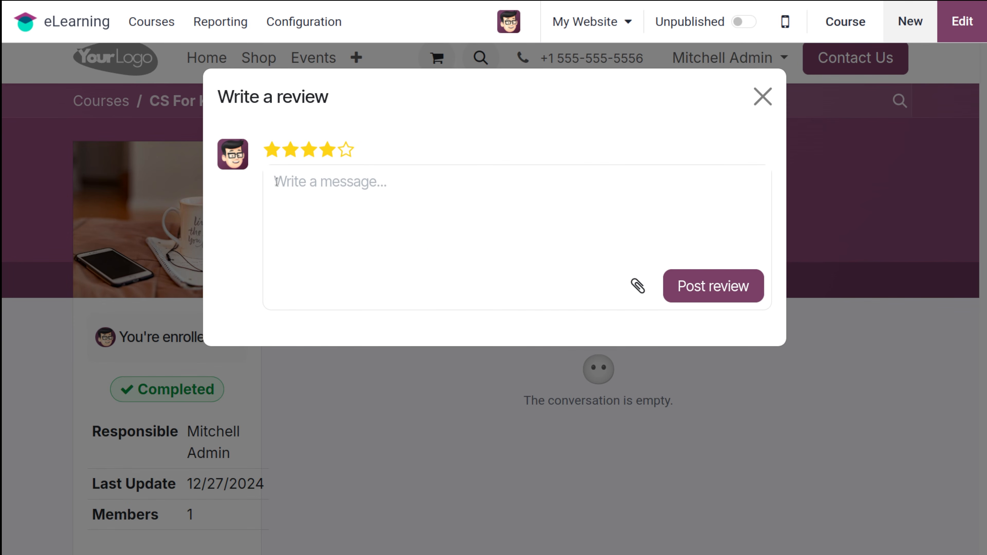
click(321, 187)
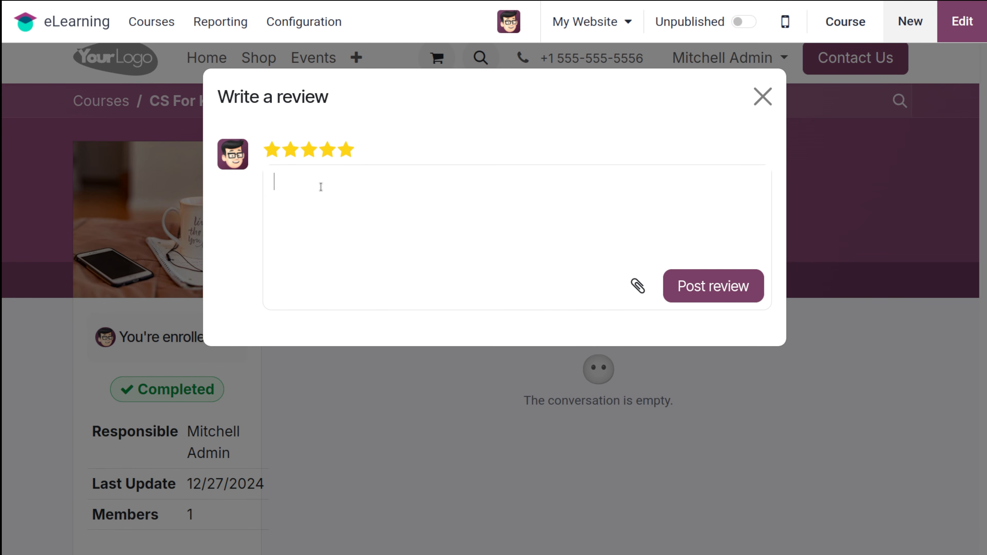
text(excellent)
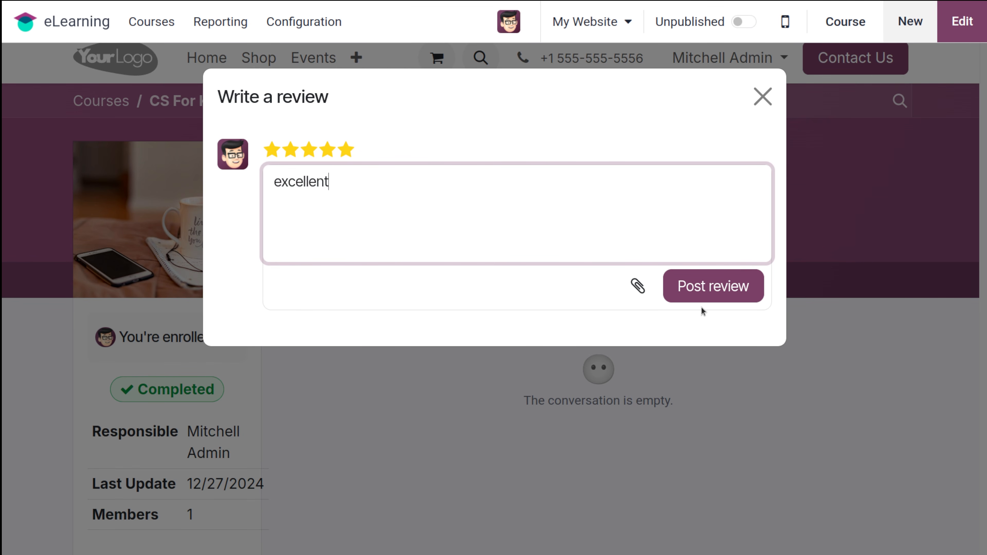
click(704, 296)
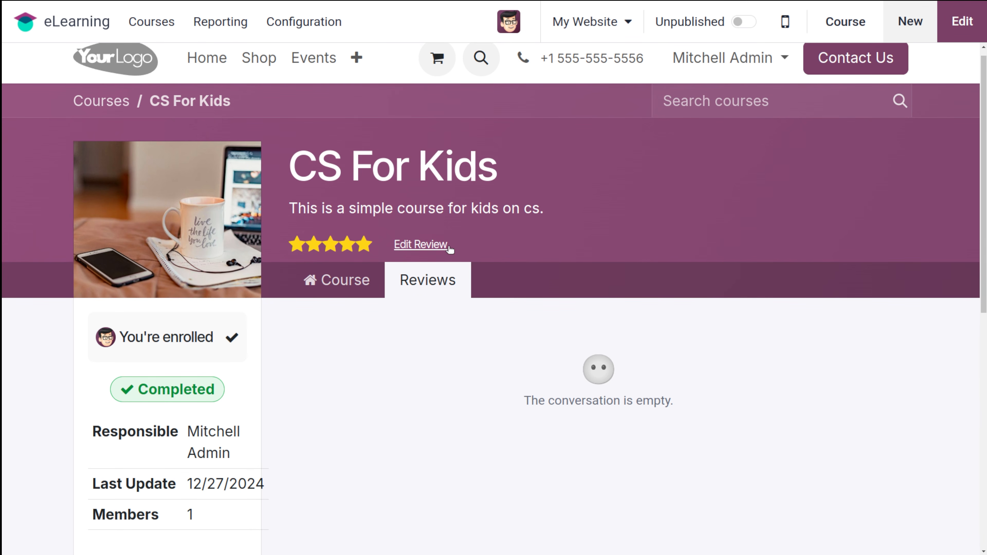
scroll(511, 412, down, 4)
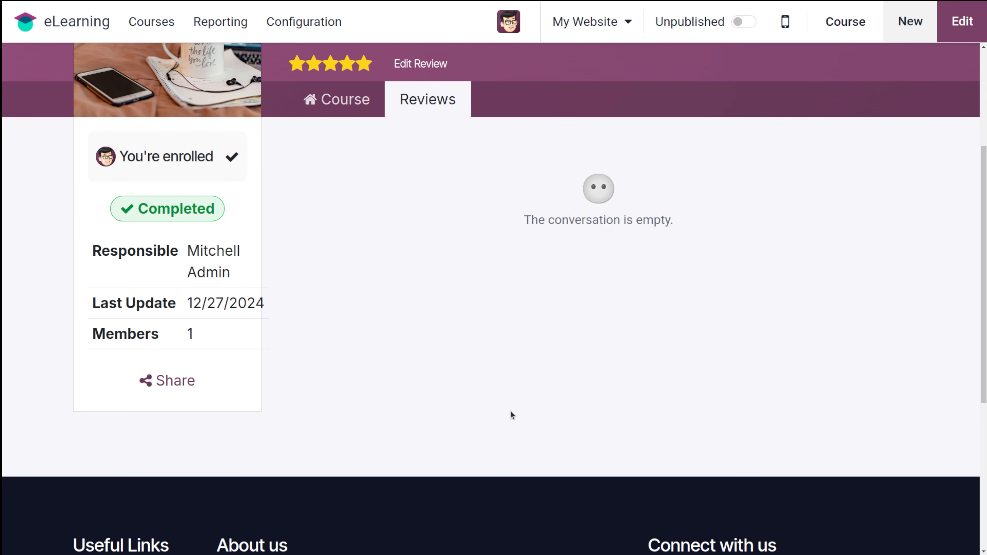
scroll(511, 411, up, 4)
scroll(510, 410, down, 6)
scroll(511, 411, up, 6)
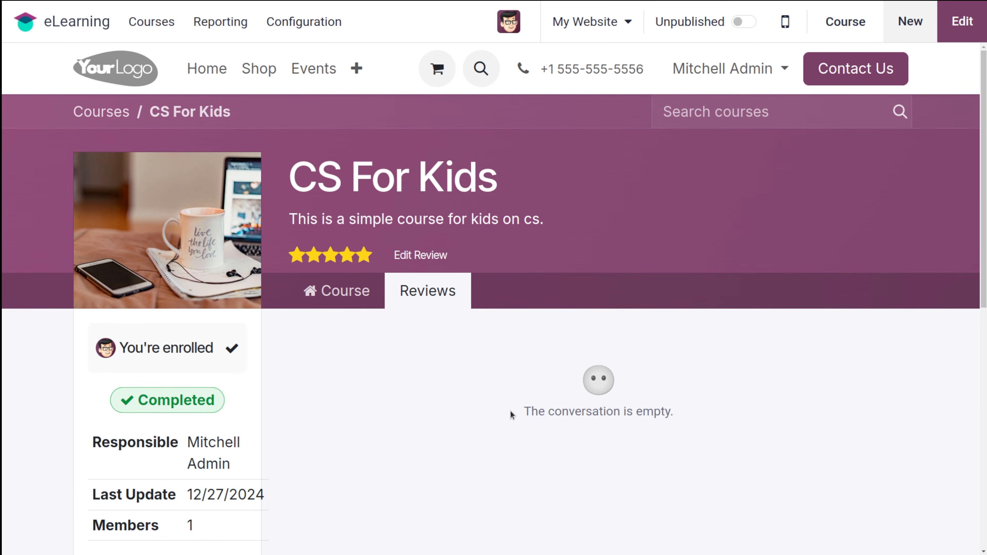